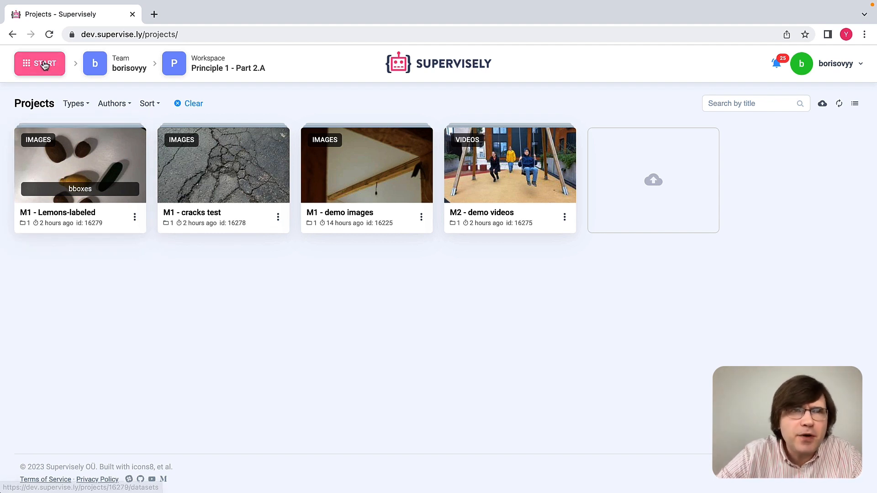
Open the team cluster and look through the whole list of connected agents down to Machine with GPU 2.
{"action": "left_click", "coordinate": [45, 64]}
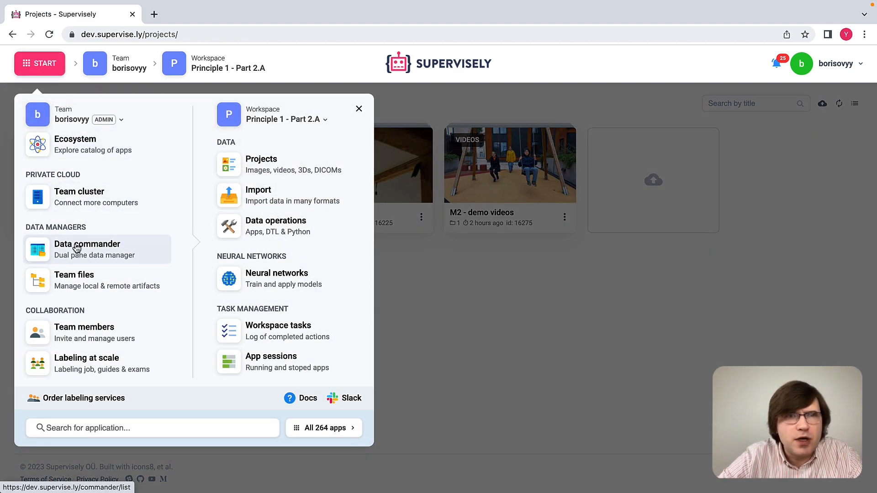
{"action": "left_click", "coordinate": [88, 202]}
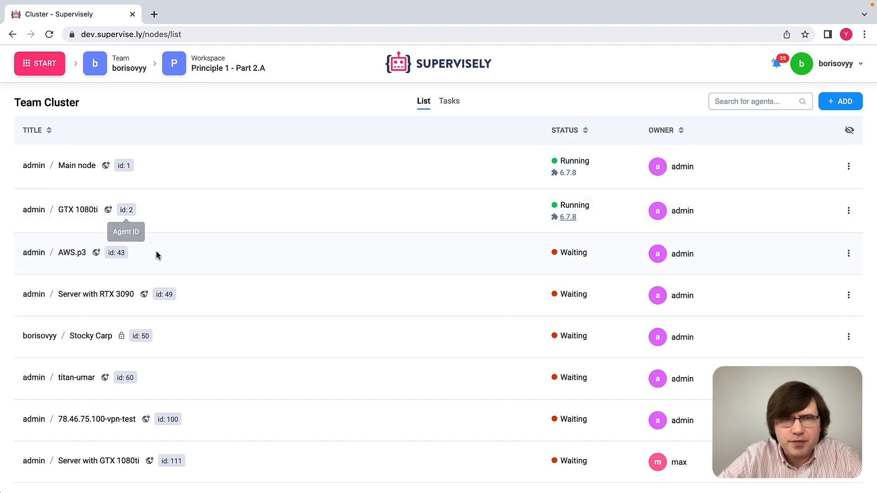
{"action": "scroll", "coordinate": [156, 255], "scroll_direction": "down", "scroll_amount": 3}
{"action": "scroll", "coordinate": [165, 236], "scroll_direction": "down", "scroll_amount": 12}
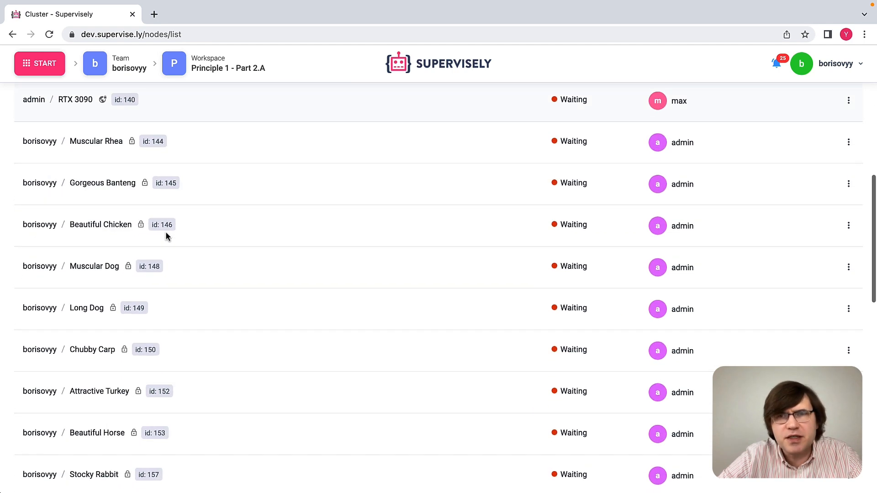
{"action": "scroll", "coordinate": [165, 236], "scroll_direction": "down", "scroll_amount": 5}
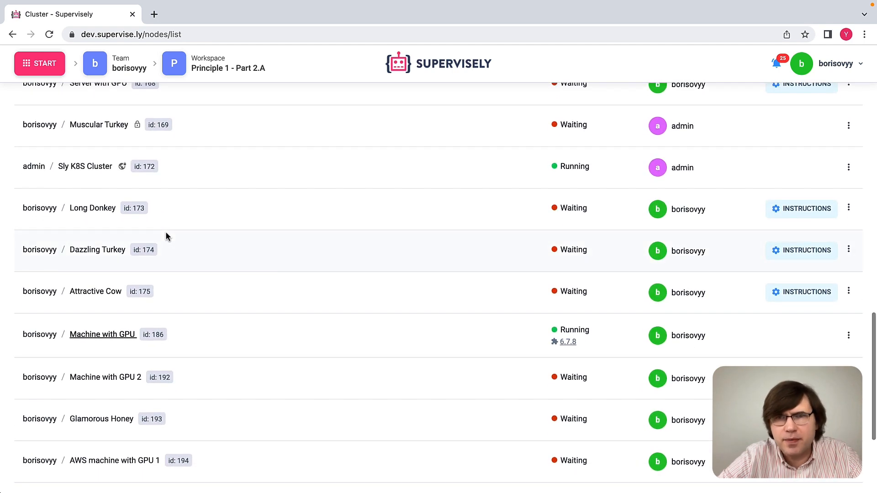
{"action": "scroll", "coordinate": [165, 236], "scroll_direction": "down", "scroll_amount": 3}
{"action": "scroll", "coordinate": [166, 237], "scroll_direction": "down", "scroll_amount": 1}
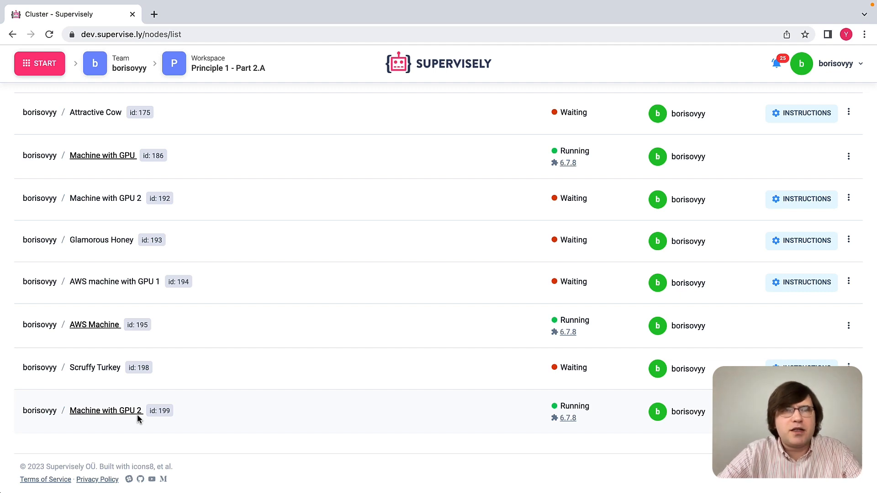
Open the details of the running agent Machine with GPU (id 186) and examine its hardware, GPU status and storage information.
{"action": "left_click", "coordinate": [110, 157]}
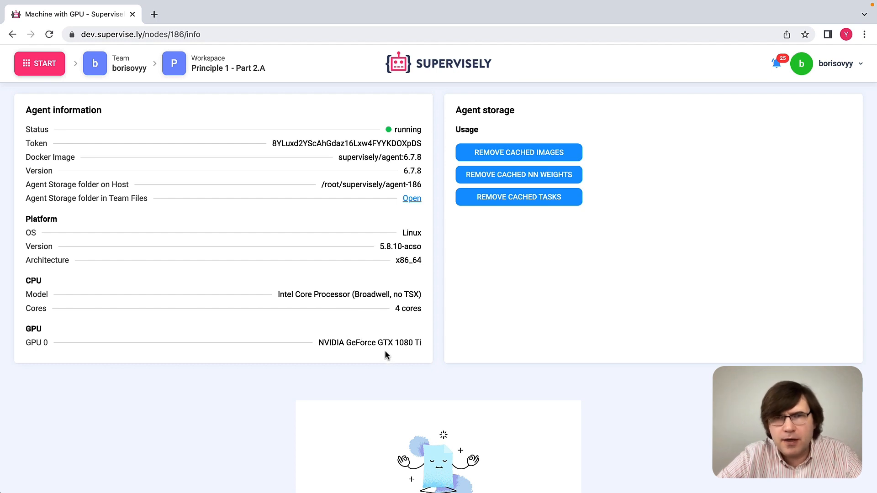
{"action": "scroll", "coordinate": [381, 347], "scroll_direction": "down", "scroll_amount": 3}
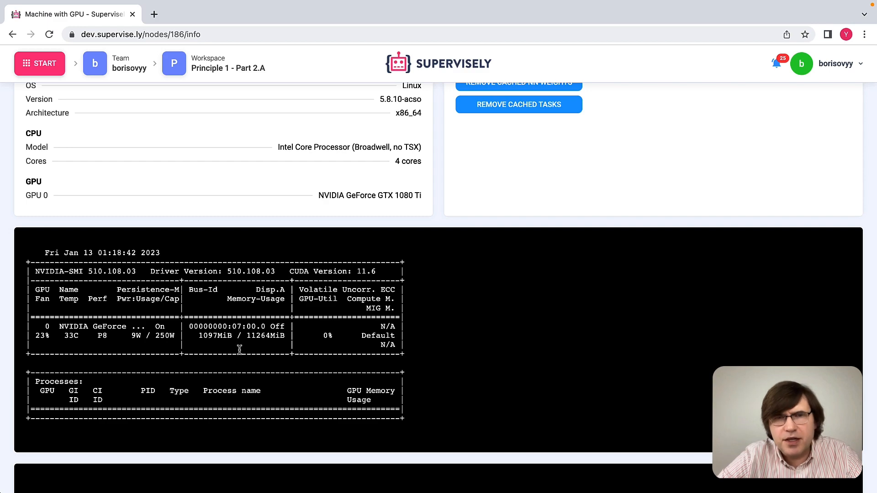
{"action": "scroll", "coordinate": [239, 349], "scroll_direction": "up", "scroll_amount": 3}
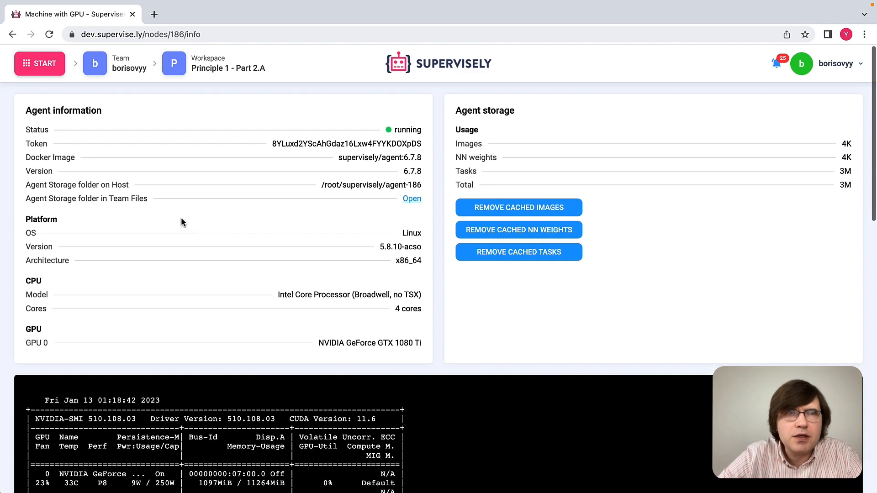
Return to the team cluster and look over the running agents at the end of the list.
{"action": "left_click", "coordinate": [44, 65]}
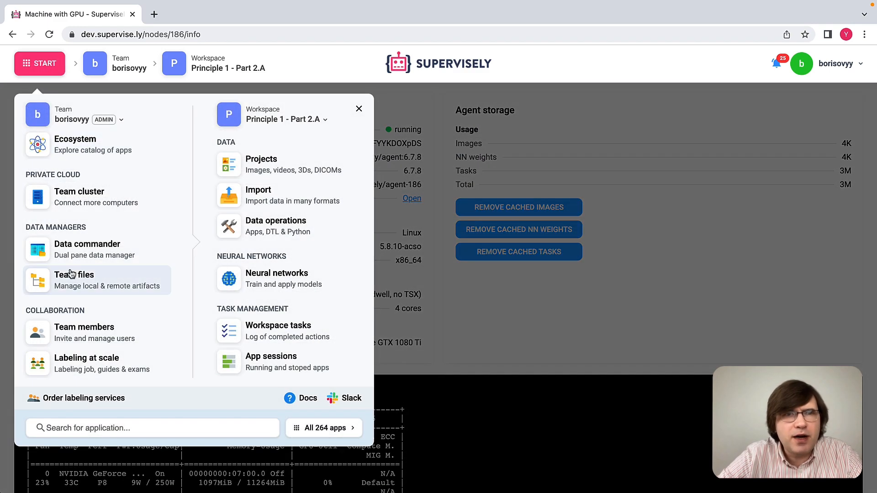
{"action": "left_click", "coordinate": [98, 206]}
{"action": "scroll", "coordinate": [150, 313], "scroll_direction": "down", "scroll_amount": 20}
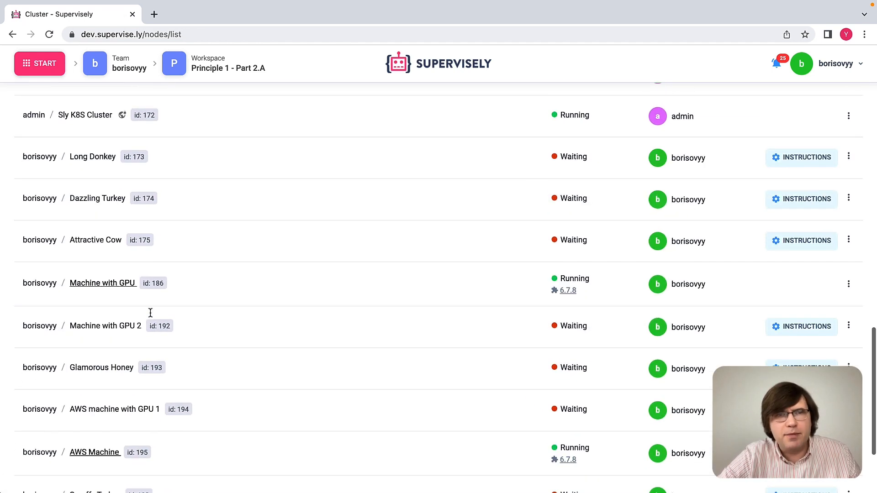
{"action": "scroll", "coordinate": [150, 313], "scroll_direction": "down", "scroll_amount": 3}
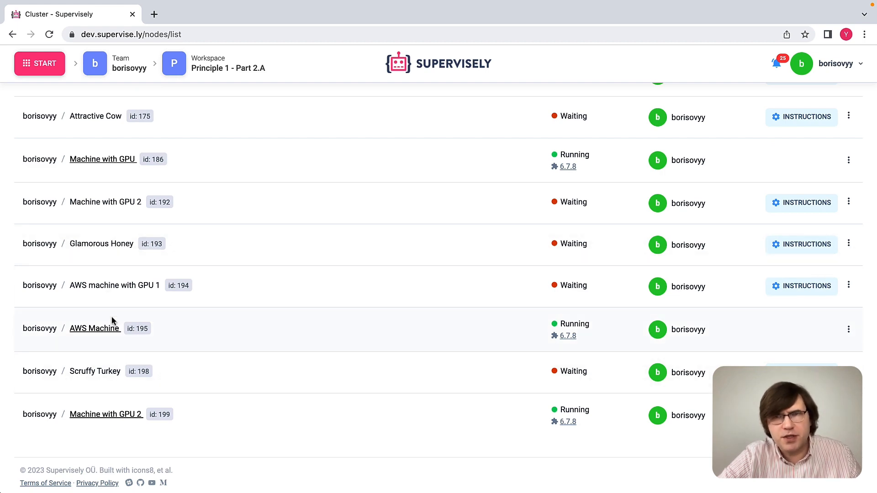
Add a new agent to the team cluster, copy its terminal start command and return to the agent list.
{"action": "scroll", "coordinate": [112, 319], "scroll_direction": "up", "scroll_amount": 20}
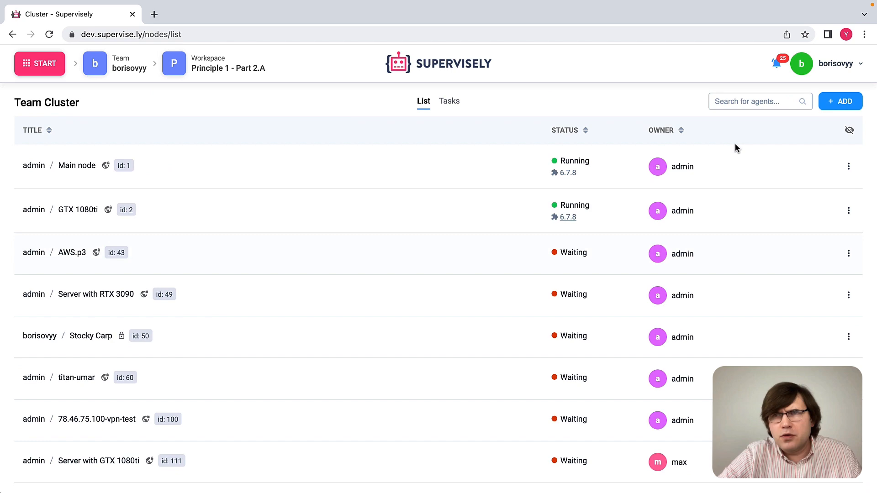
{"action": "left_click", "coordinate": [839, 105]}
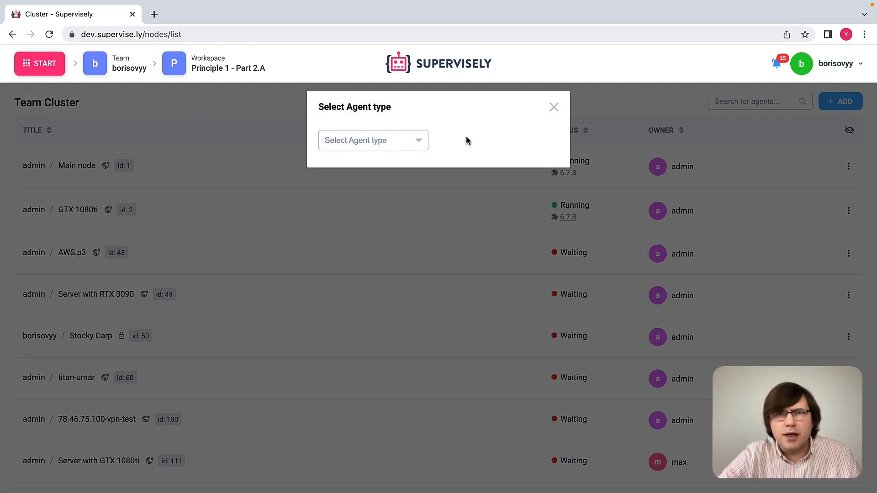
{"action": "left_click", "coordinate": [425, 143]}
{"action": "left_click", "coordinate": [383, 169]}
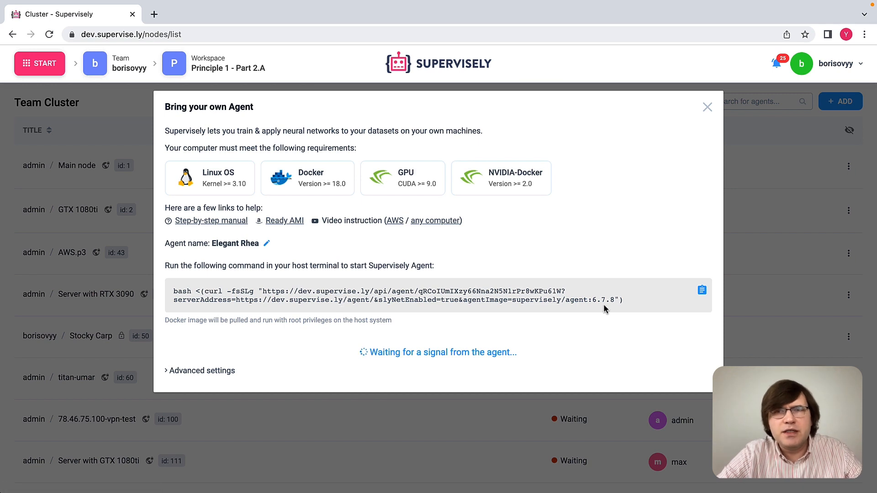
{"action": "left_click", "coordinate": [700, 291]}
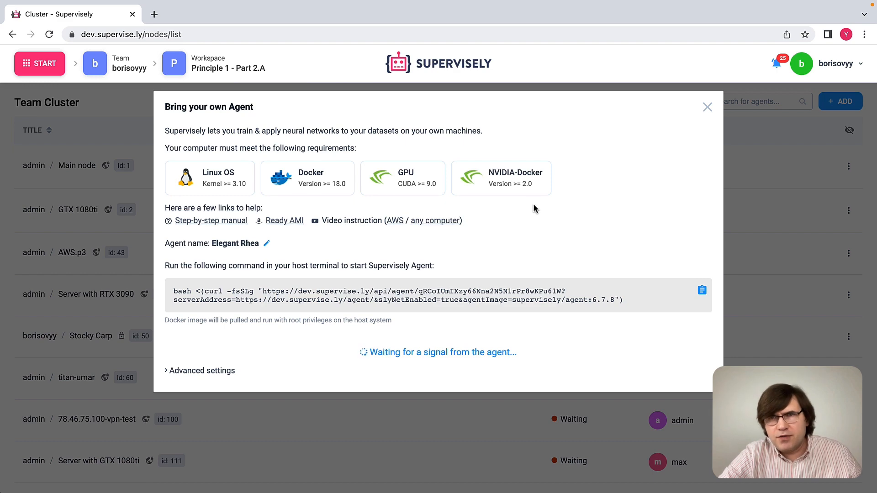
{"action": "left_click", "coordinate": [707, 107]}
{"action": "scroll", "coordinate": [295, 336], "scroll_direction": "down", "scroll_amount": 15}
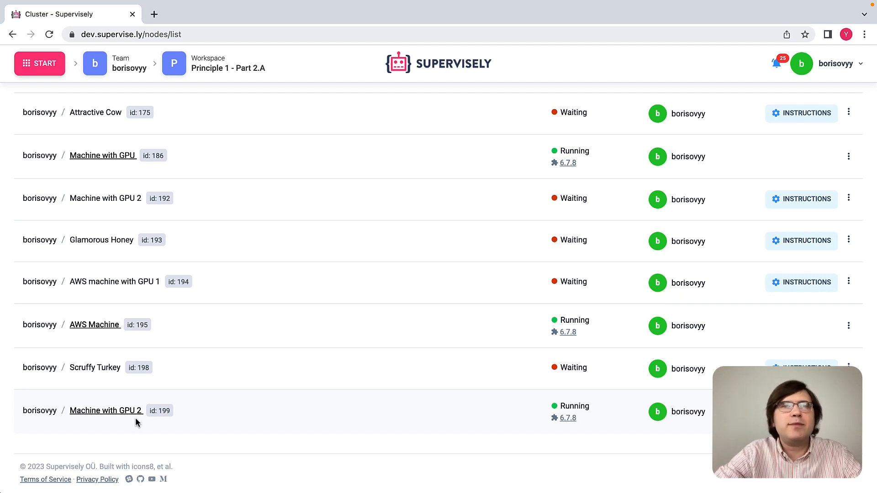
Open the neural networks catalog and look over the object detection apps for images.
{"action": "left_click", "coordinate": [51, 66]}
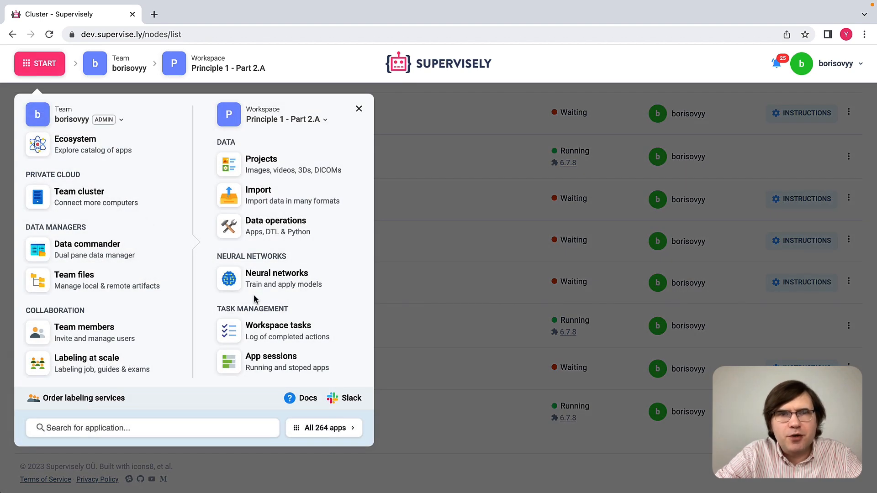
{"action": "left_click", "coordinate": [292, 286]}
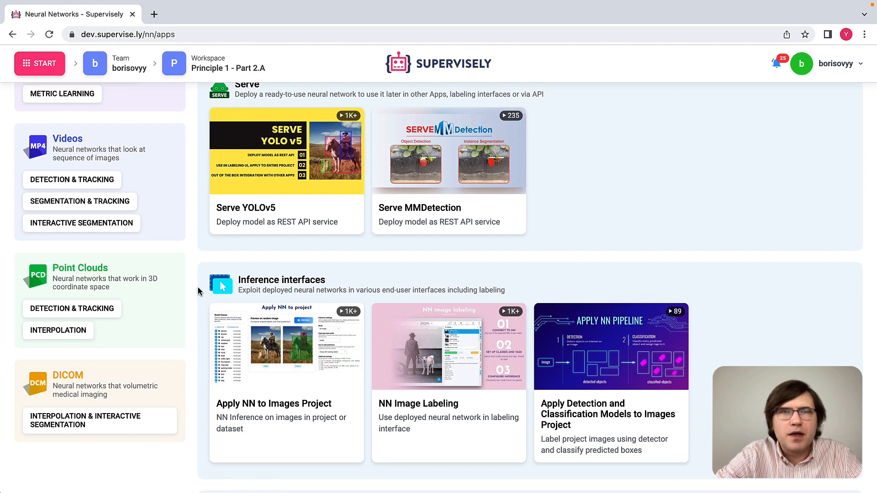
{"action": "scroll", "coordinate": [197, 288], "scroll_direction": "up", "scroll_amount": 4}
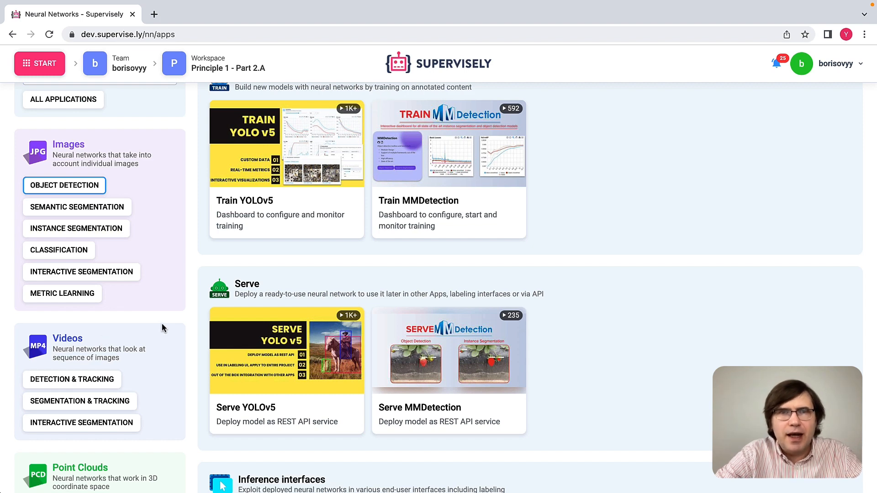
{"action": "scroll", "coordinate": [162, 322], "scroll_direction": "up", "scroll_amount": 1}
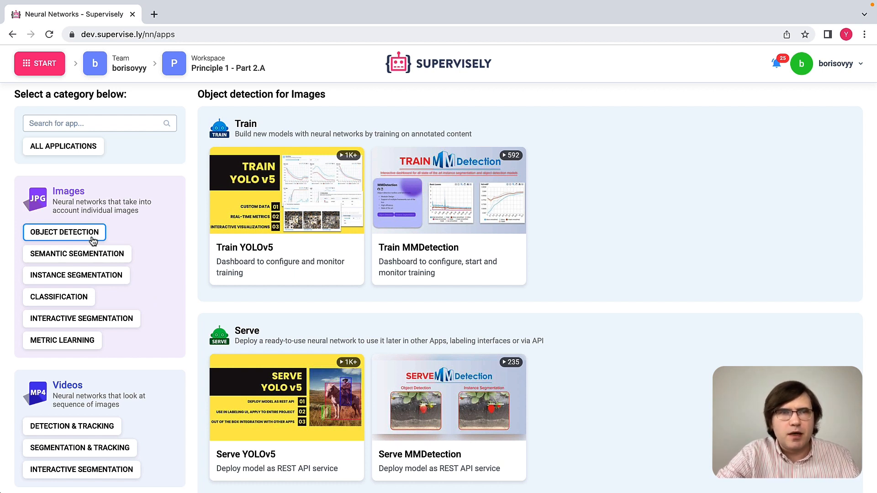
Browse the semantic and instance segmentation apps for images and the Detection & Tracking and Segmentation & Tracking apps for videos.
{"action": "left_click", "coordinate": [92, 258]}
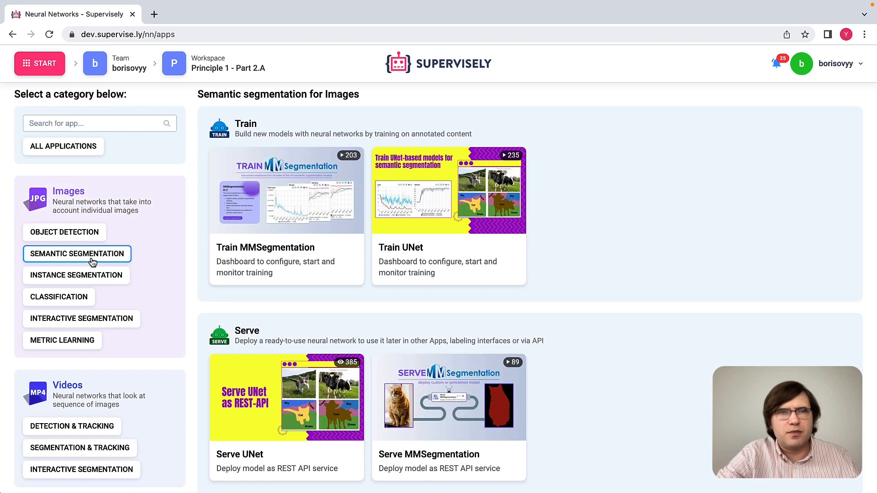
{"action": "left_click", "coordinate": [79, 275]}
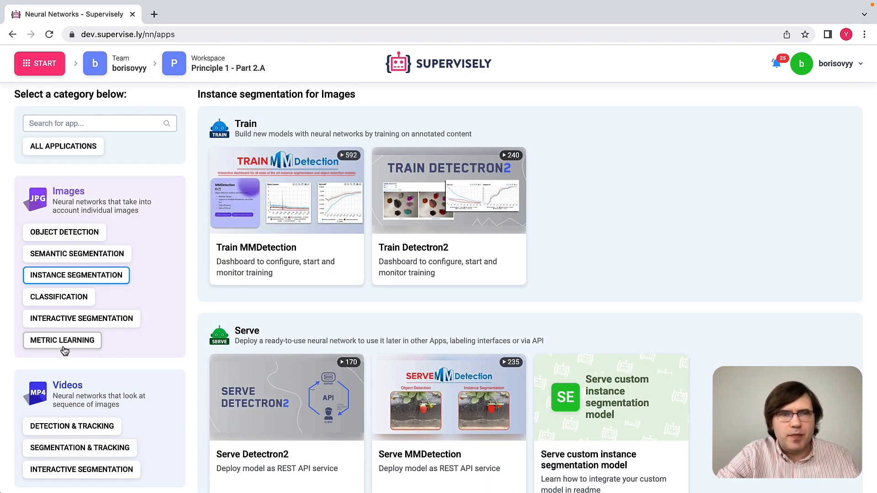
{"action": "scroll", "coordinate": [71, 348], "scroll_direction": "down", "scroll_amount": 2}
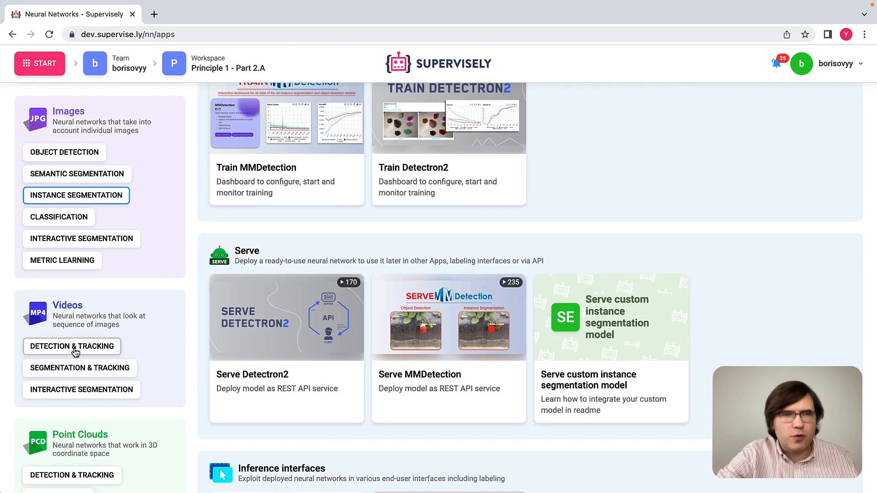
{"action": "left_click", "coordinate": [69, 350]}
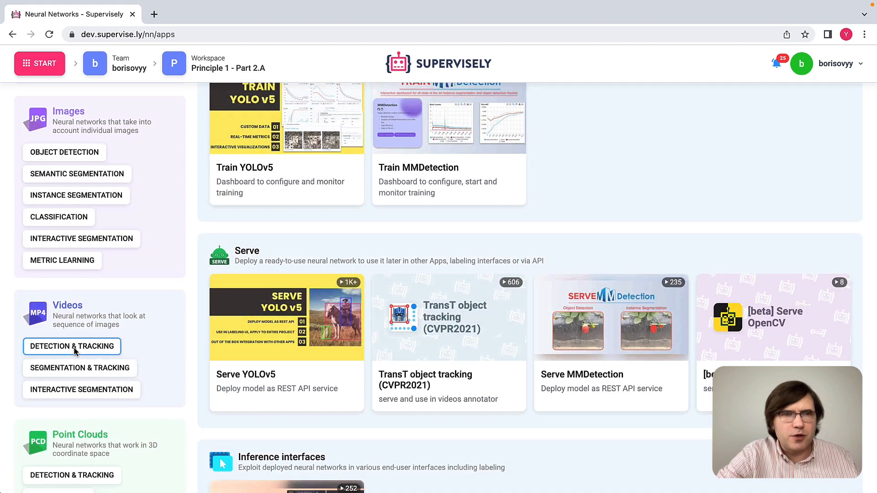
{"action": "left_click", "coordinate": [84, 372]}
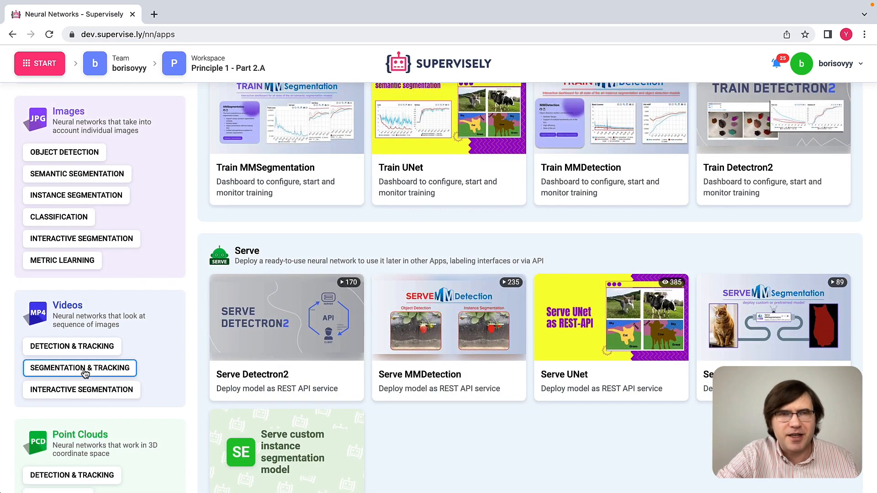
{"action": "scroll", "coordinate": [105, 370], "scroll_direction": "up", "scroll_amount": 3}
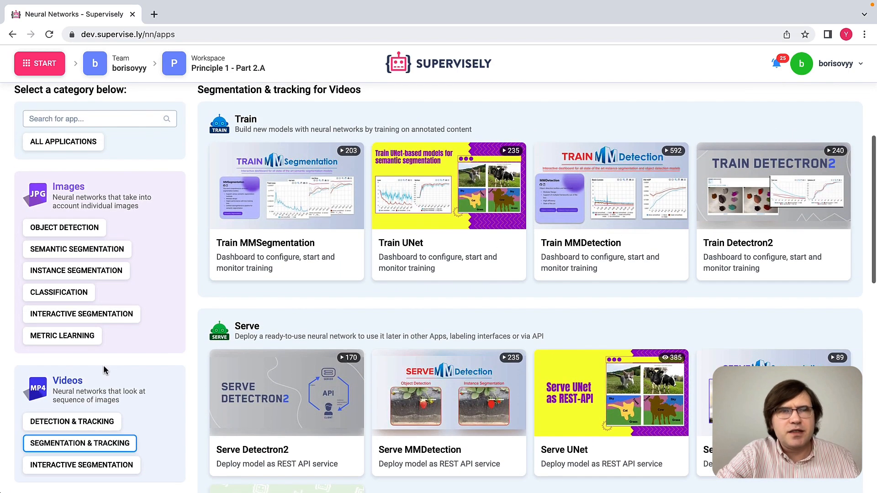
Compare the train and serve apps in the Object Detection, Semantic Segmentation and Instance Segmentation categories for images.
{"action": "left_click", "coordinate": [88, 230]}
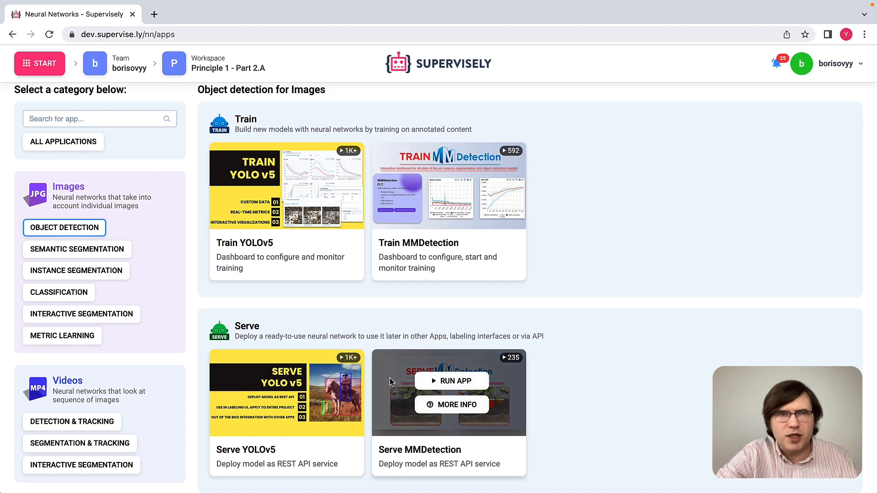
{"action": "left_click", "coordinate": [103, 253]}
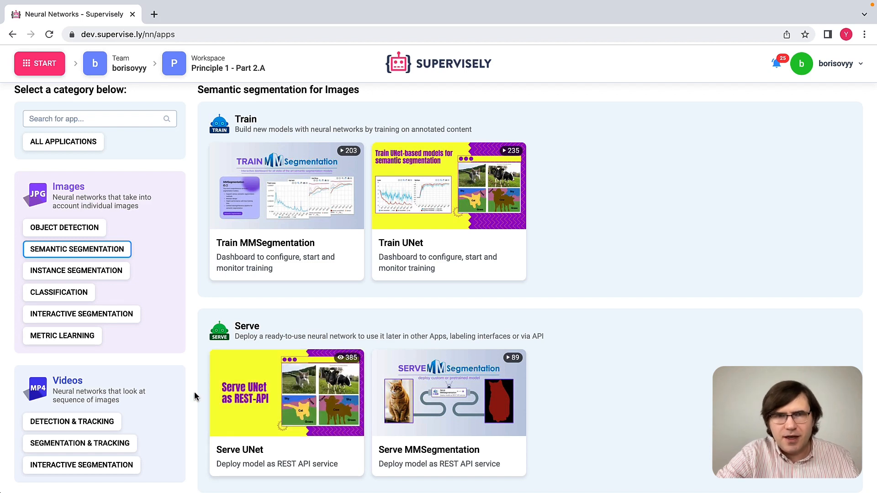
{"action": "scroll", "coordinate": [193, 396], "scroll_direction": "down", "scroll_amount": 2}
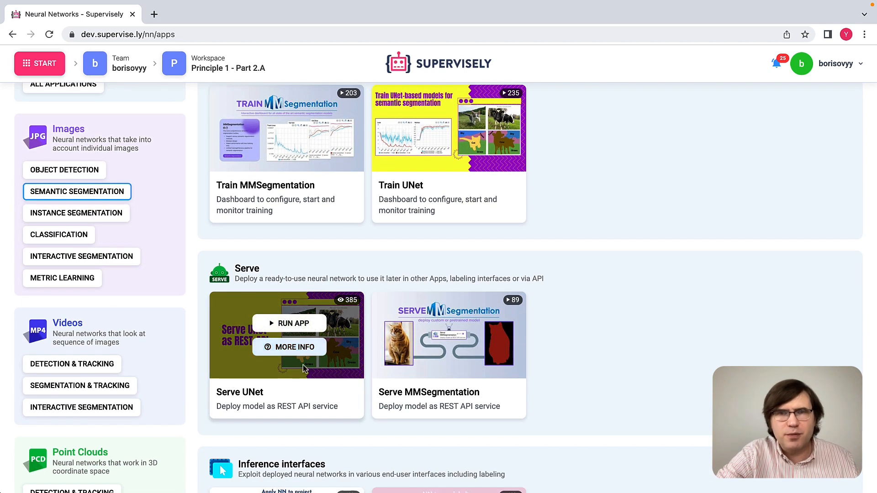
{"action": "mouse_move", "coordinate": [413, 372]}
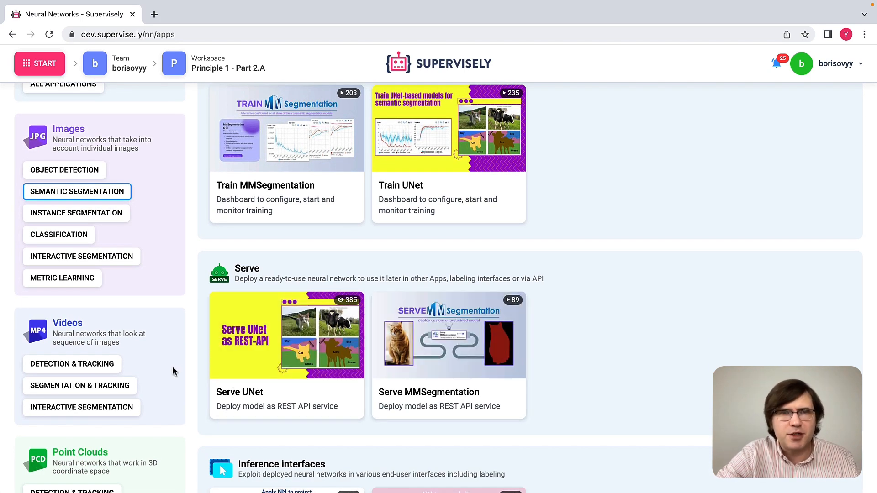
{"action": "scroll", "coordinate": [196, 374], "scroll_direction": "up", "scroll_amount": 2}
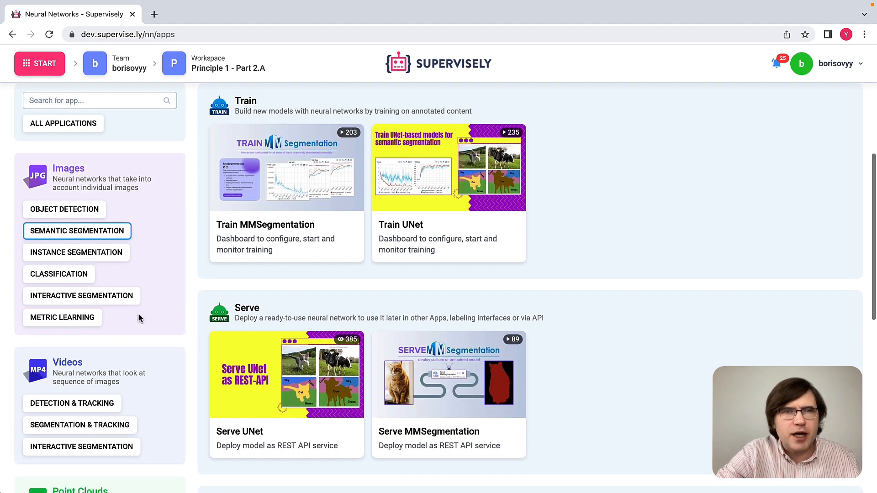
{"action": "left_click", "coordinate": [99, 257]}
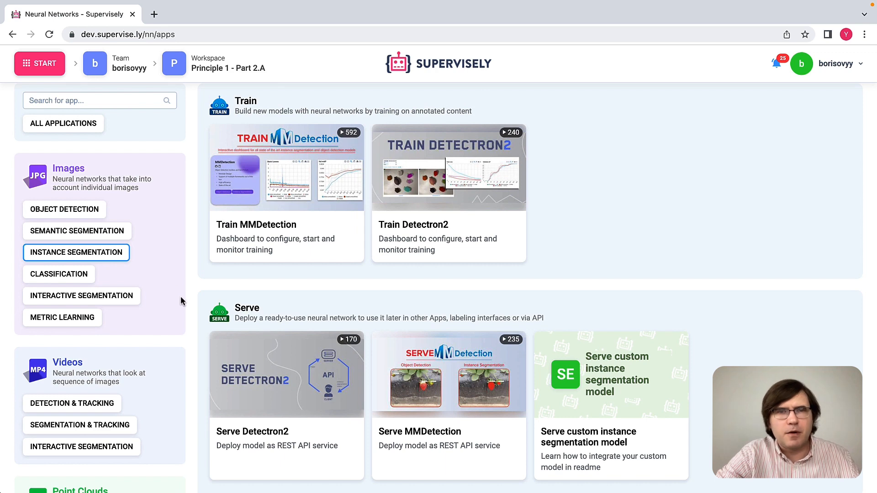
Open the launch settings of RITM interactive segmentation SmartTool from the interactive segmentation apps for images and review its pretrained model options.
{"action": "left_click", "coordinate": [74, 300]}
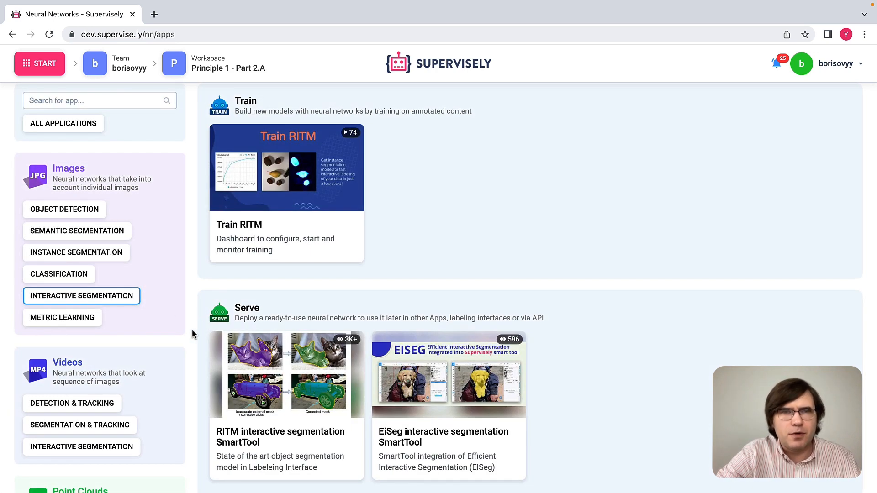
{"action": "scroll", "coordinate": [196, 329], "scroll_direction": "down", "scroll_amount": 3}
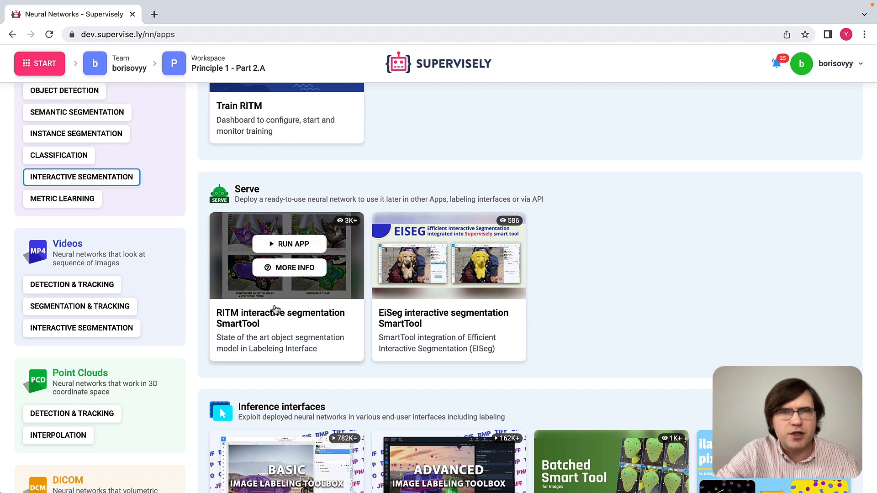
{"action": "left_click", "coordinate": [306, 247]}
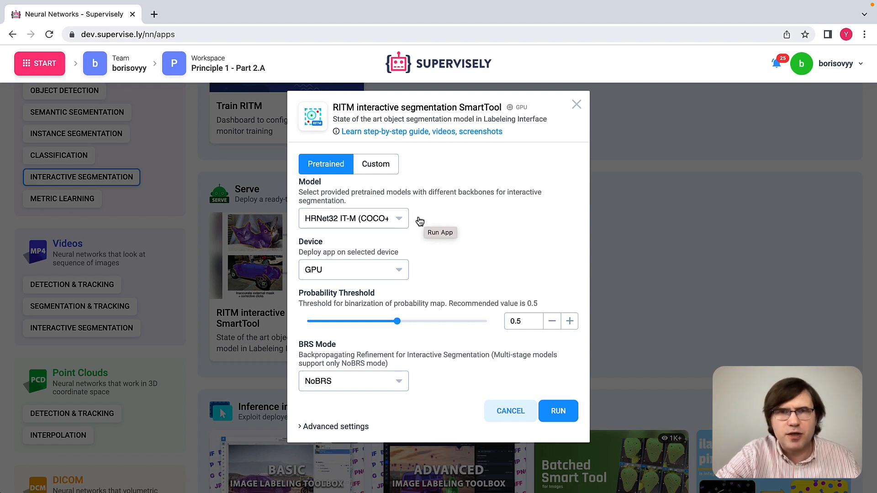
{"action": "left_click", "coordinate": [400, 220]}
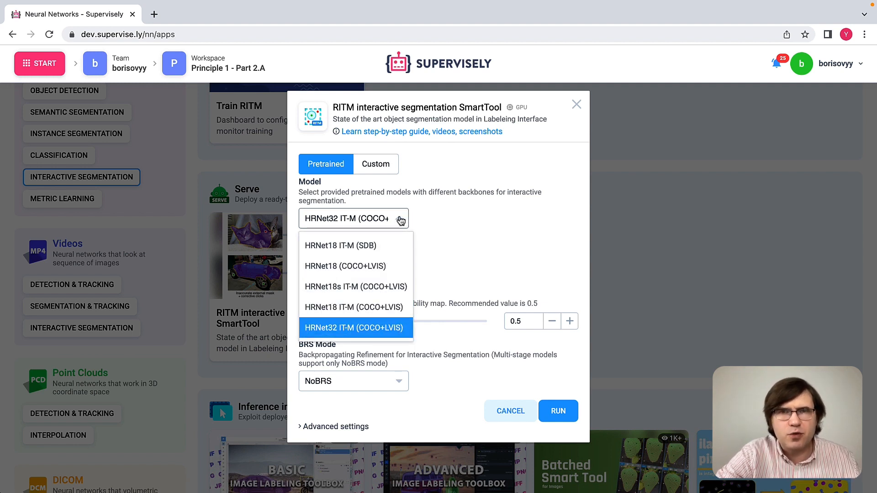
{"action": "left_click", "coordinate": [401, 220]}
Set the agent for the RITM SmartTool session to AWS Machine in the advanced settings.
{"action": "left_click", "coordinate": [348, 429]}
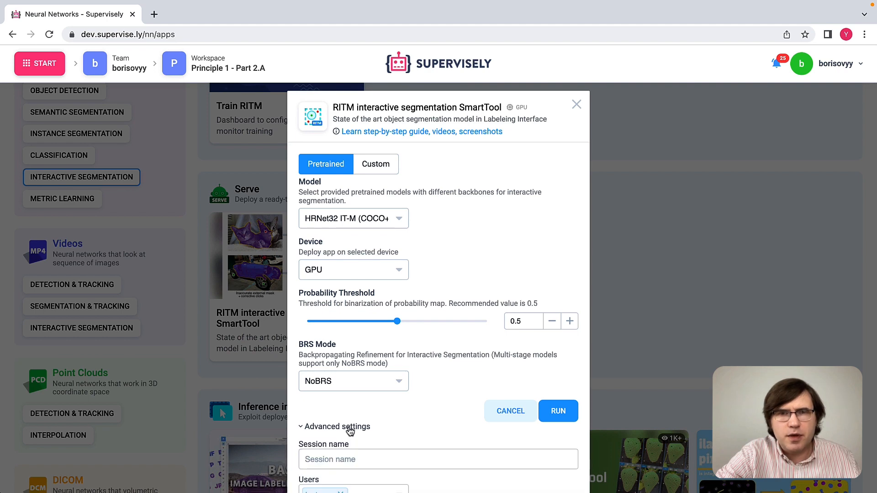
{"action": "scroll", "coordinate": [409, 402], "scroll_direction": "down", "scroll_amount": 5}
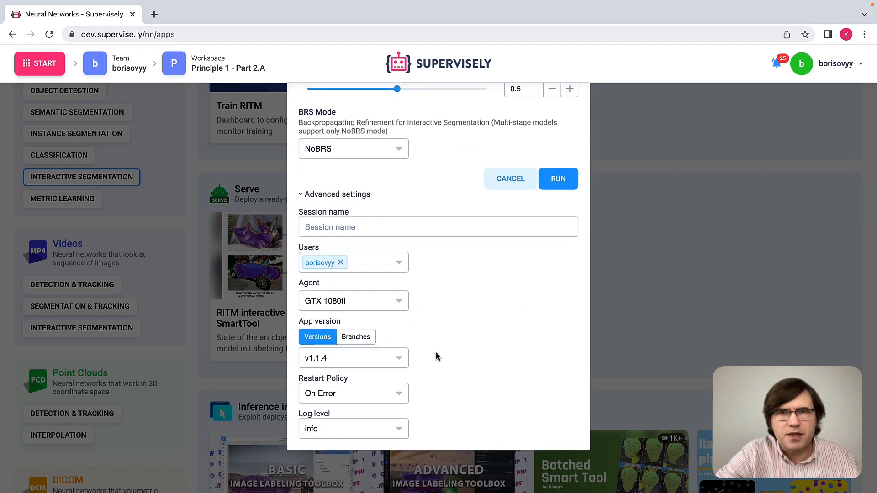
{"action": "left_click", "coordinate": [372, 302]}
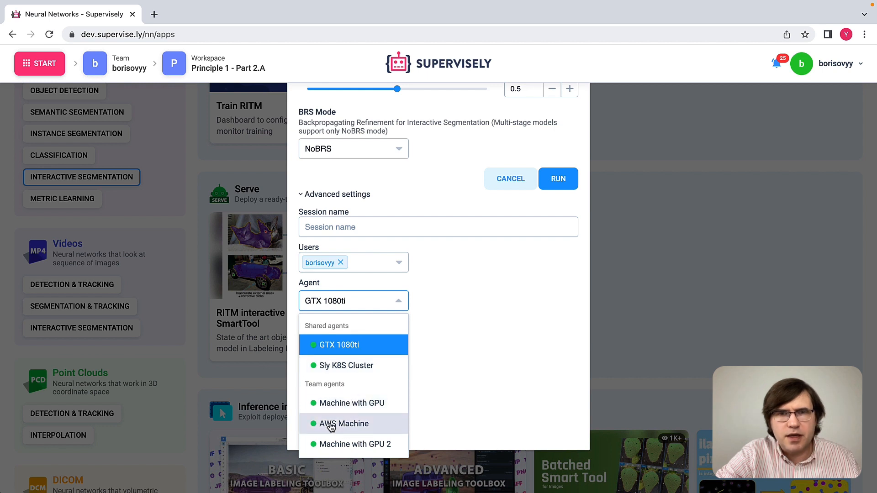
{"action": "left_click", "coordinate": [352, 425]}
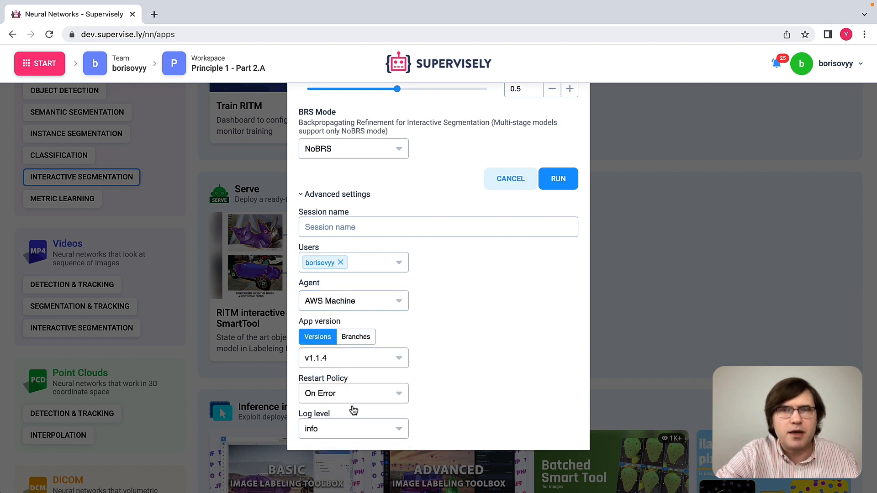
Name the RITM session "default smtool", run the app and close its log.
{"action": "left_click", "coordinate": [359, 228]}
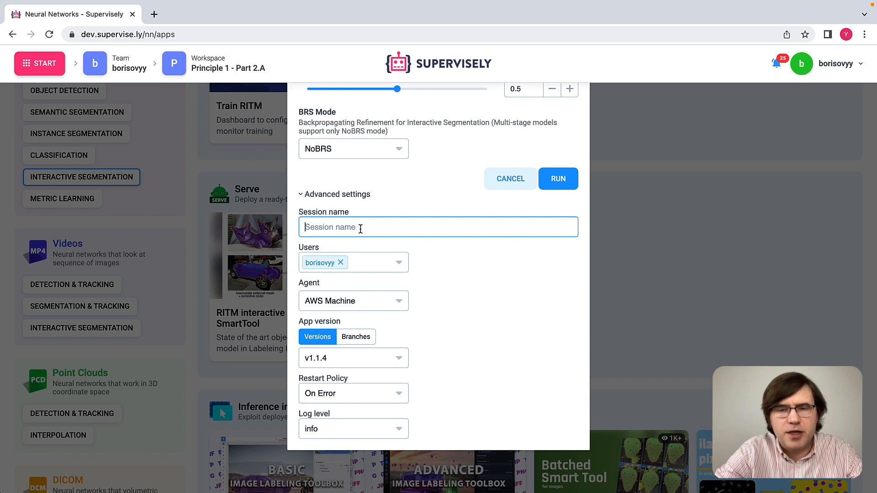
{"action": "type", "text": "de"}
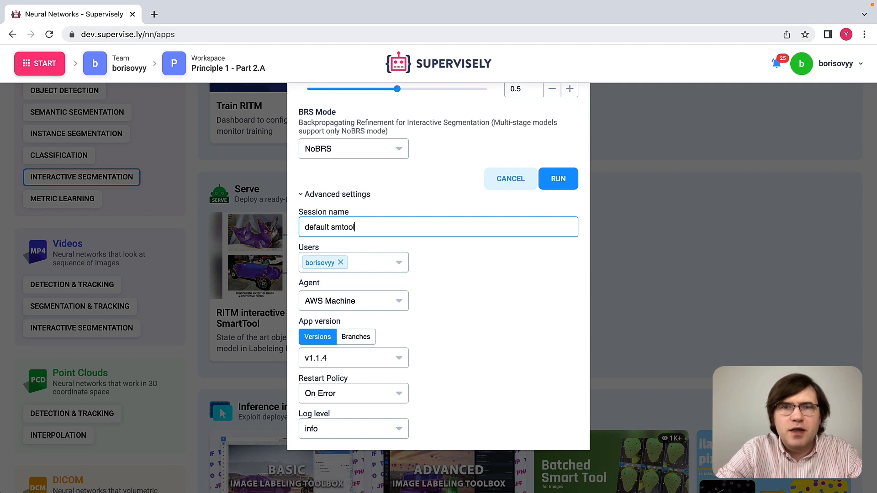
{"action": "type", "text": "fault smtool"}
{"action": "left_click", "coordinate": [567, 179]}
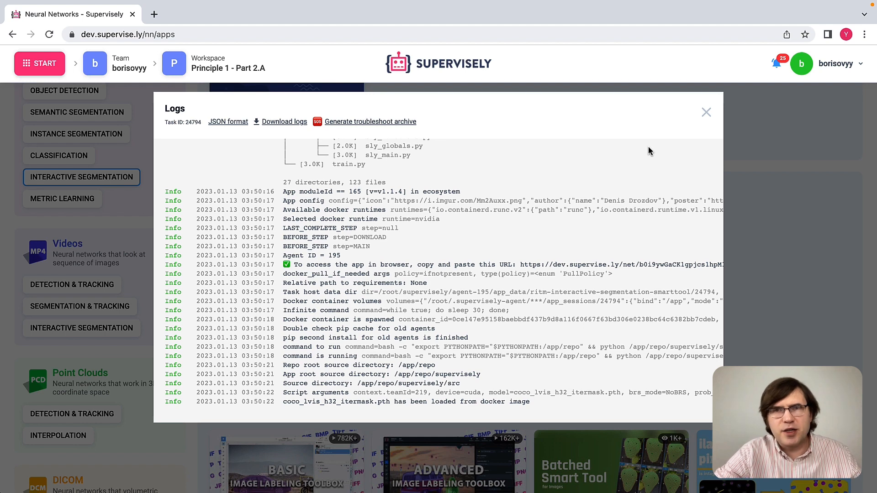
{"action": "left_click", "coordinate": [706, 114]}
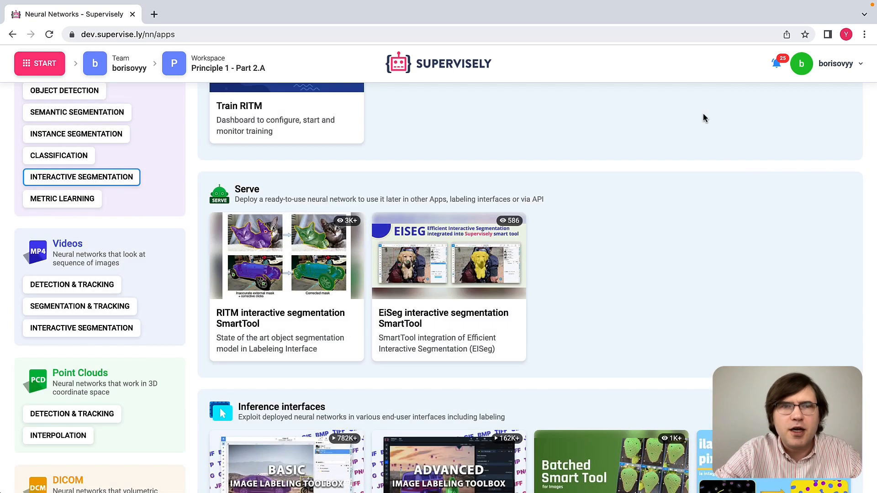
Run TransT object tracking (CVPR2021) from the Detection & Tracking apps for videos on the AWS Machine agent and close its log.
{"action": "left_click", "coordinate": [92, 289]}
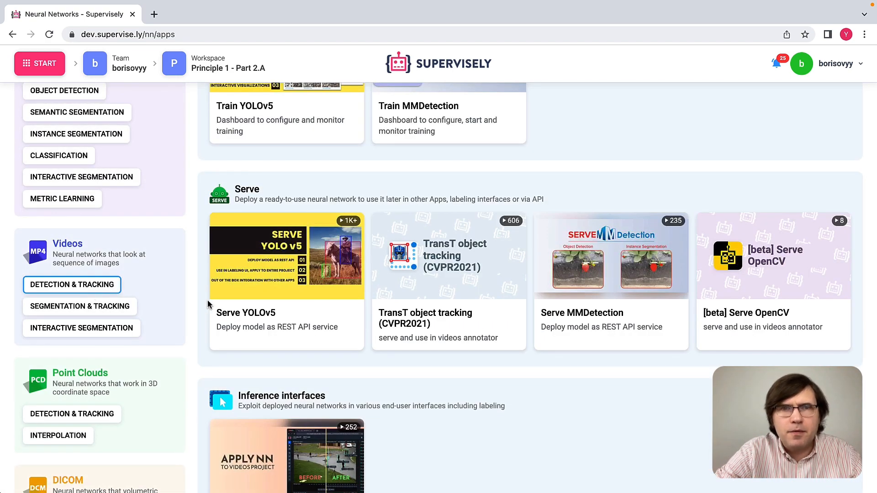
{"action": "mouse_move", "coordinate": [404, 322]}
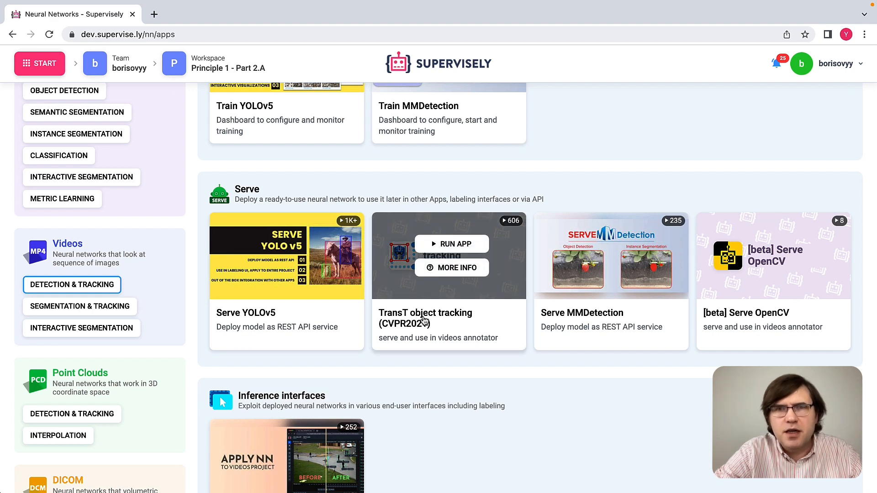
{"action": "left_click", "coordinate": [470, 245]}
{"action": "left_click", "coordinate": [346, 191]}
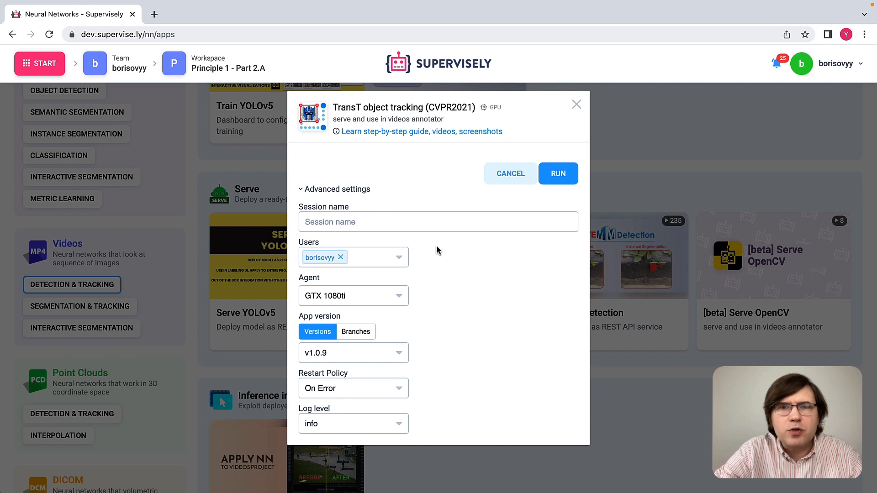
{"action": "left_click", "coordinate": [350, 296]}
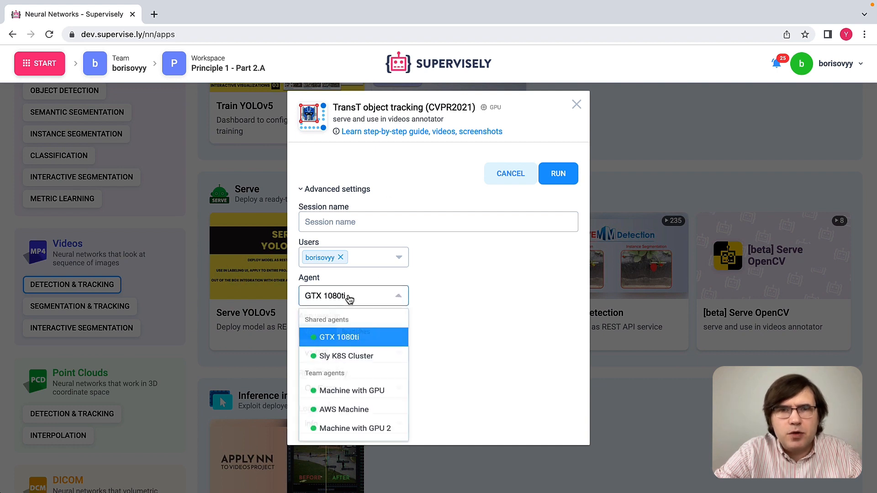
{"action": "left_click", "coordinate": [349, 418]}
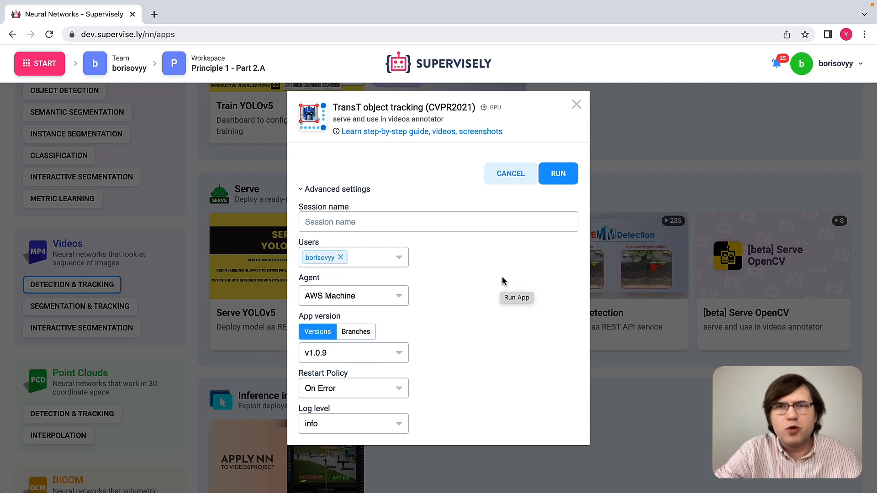
{"action": "left_click", "coordinate": [558, 174]}
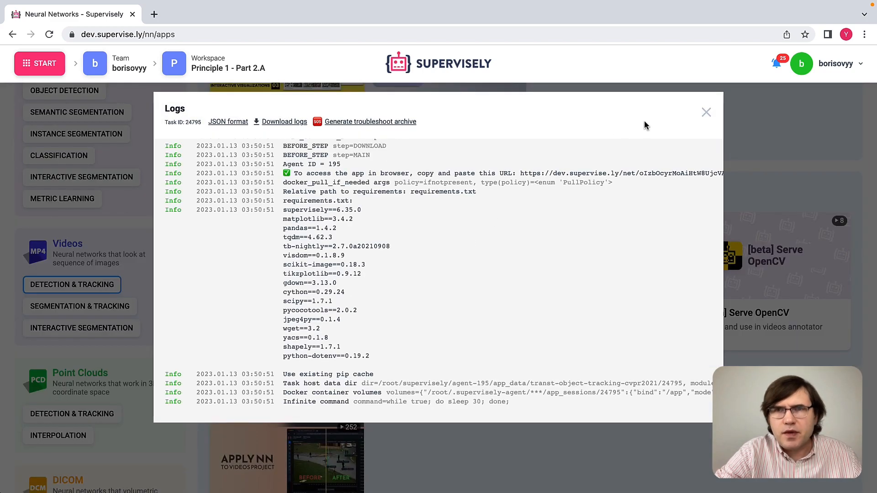
{"action": "left_click", "coordinate": [706, 112]}
Open the launch settings of Serve Detectron2 from the instance segmentation apps for images and select the pretrained COCO model regnety_4gf_dds_FPN (100).
{"action": "scroll", "coordinate": [292, 376], "scroll_direction": "up", "scroll_amount": 4}
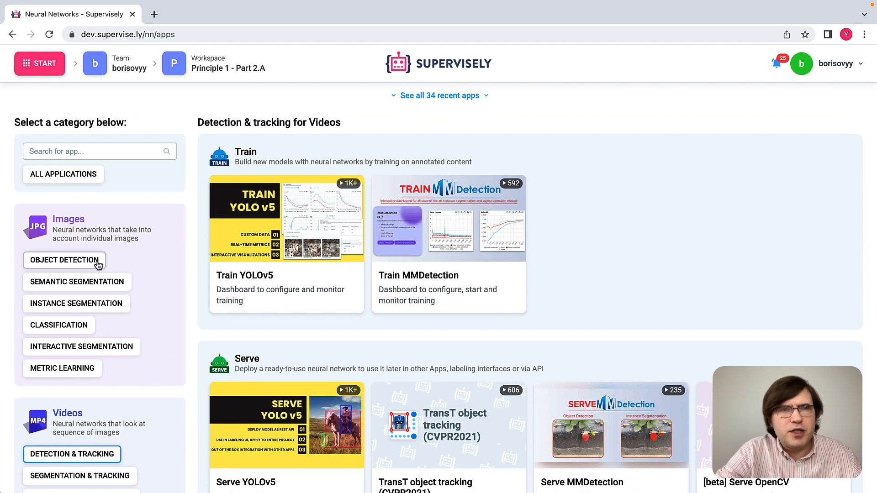
{"action": "left_click", "coordinate": [109, 311]}
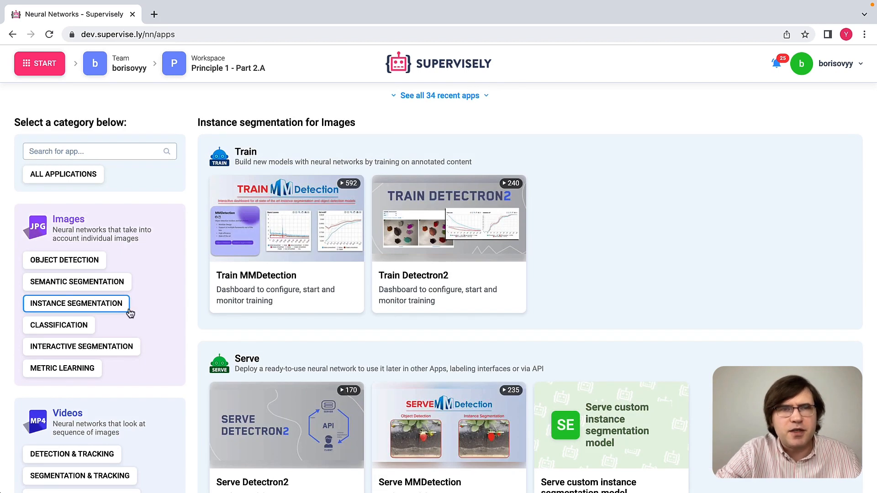
{"action": "scroll", "coordinate": [169, 352], "scroll_direction": "down", "scroll_amount": 2}
{"action": "mouse_move", "coordinate": [222, 397]}
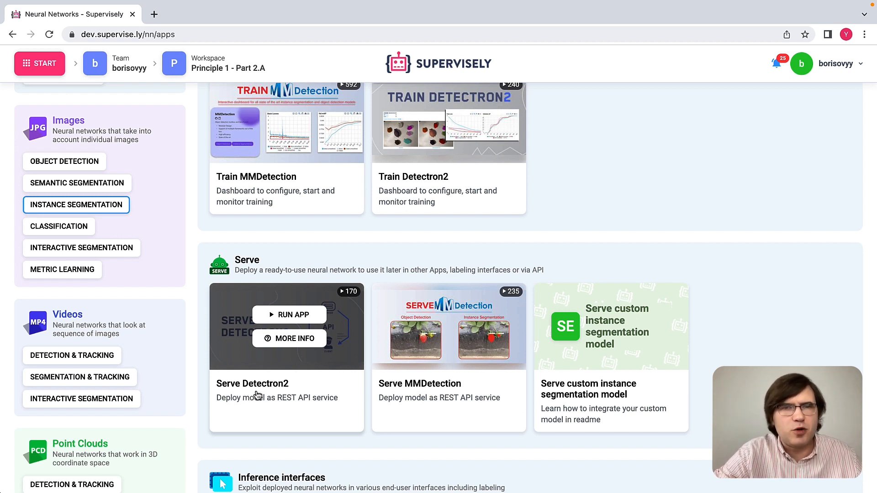
{"action": "left_click", "coordinate": [307, 322]}
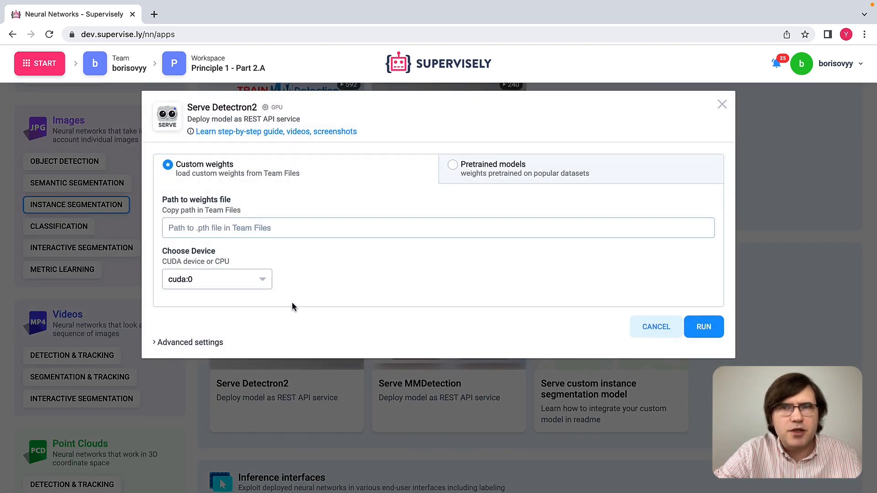
{"action": "left_click", "coordinate": [452, 164]}
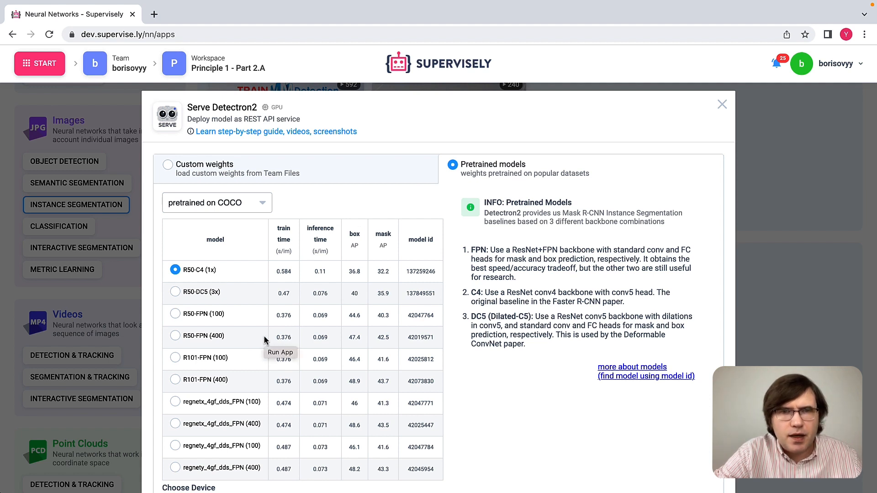
{"action": "left_click", "coordinate": [176, 448]}
Assign the Serve Detectron2 session to the agent Machine with GPU 2, run it and close its log.
{"action": "scroll", "coordinate": [221, 447], "scroll_direction": "down", "scroll_amount": 3}
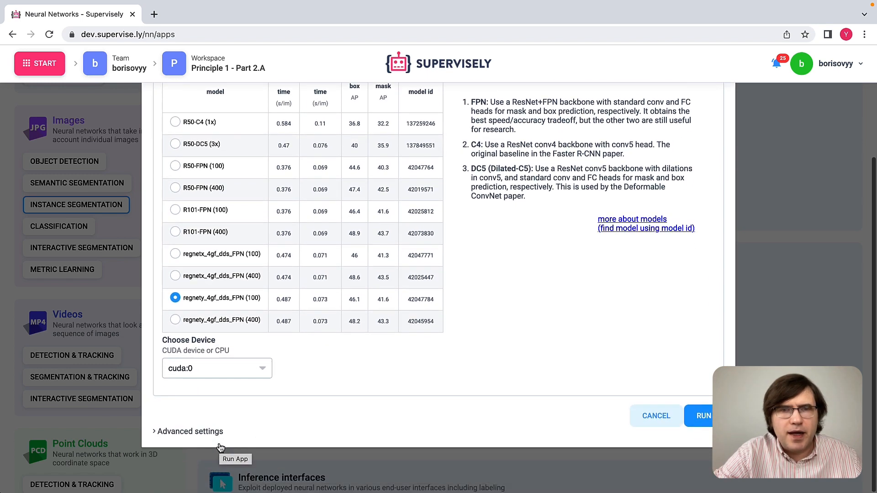
{"action": "left_click", "coordinate": [196, 431]}
{"action": "scroll", "coordinate": [332, 409], "scroll_direction": "down", "scroll_amount": 4}
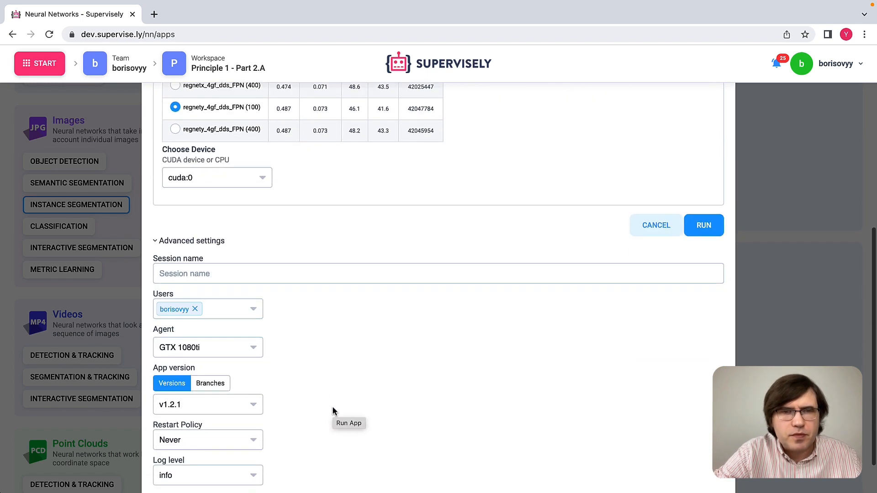
{"action": "scroll", "coordinate": [333, 407], "scroll_direction": "down", "scroll_amount": 1}
{"action": "left_click", "coordinate": [224, 312]}
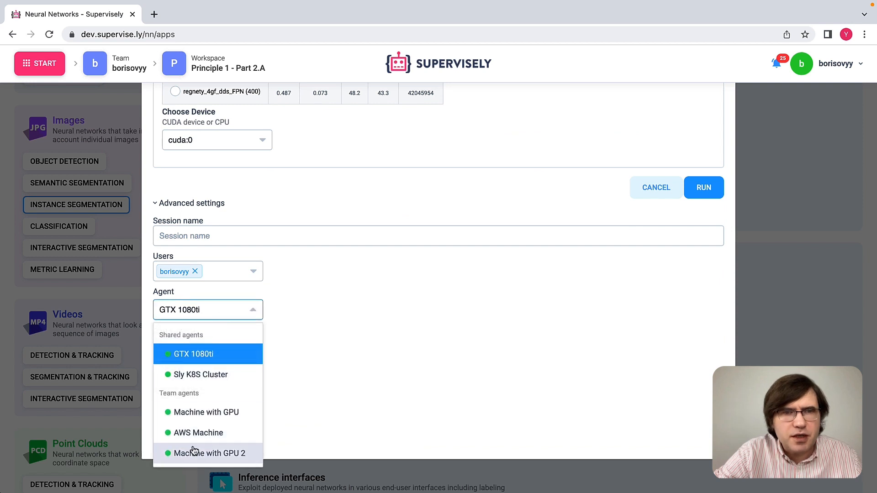
{"action": "left_click", "coordinate": [204, 455]}
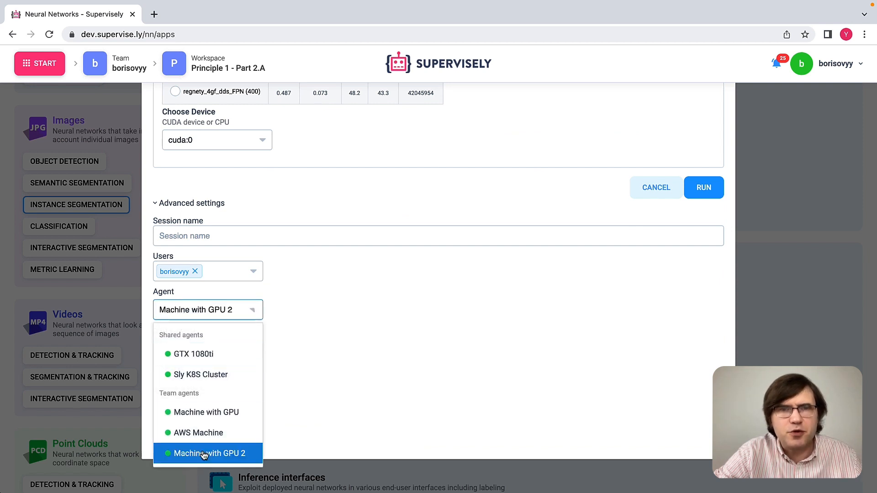
{"action": "scroll", "coordinate": [407, 348], "scroll_direction": "up", "scroll_amount": 3}
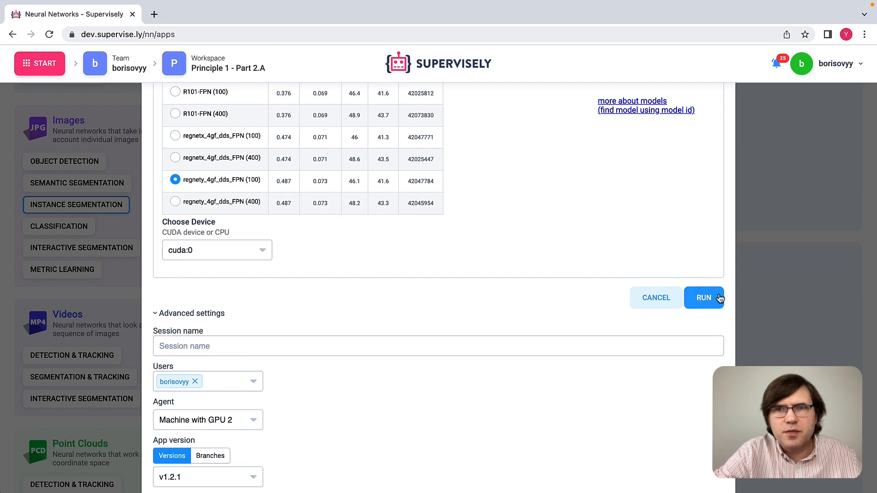
{"action": "left_click", "coordinate": [703, 298]}
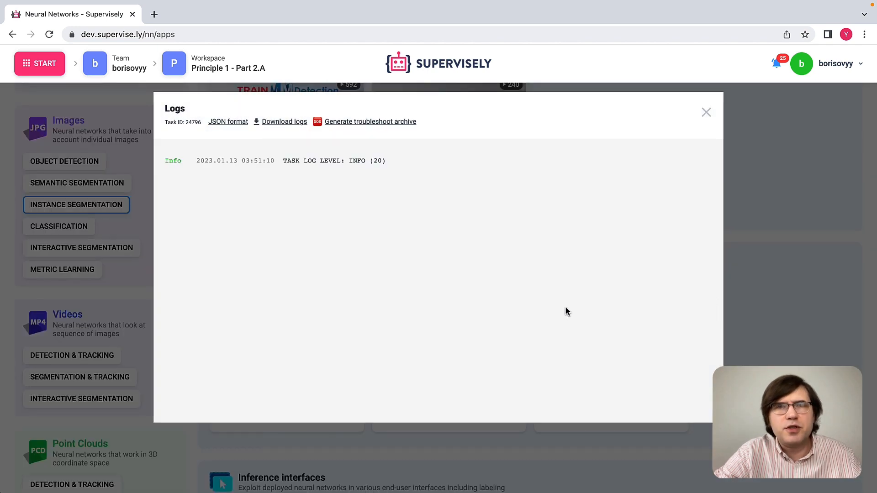
{"action": "left_click", "coordinate": [706, 114]}
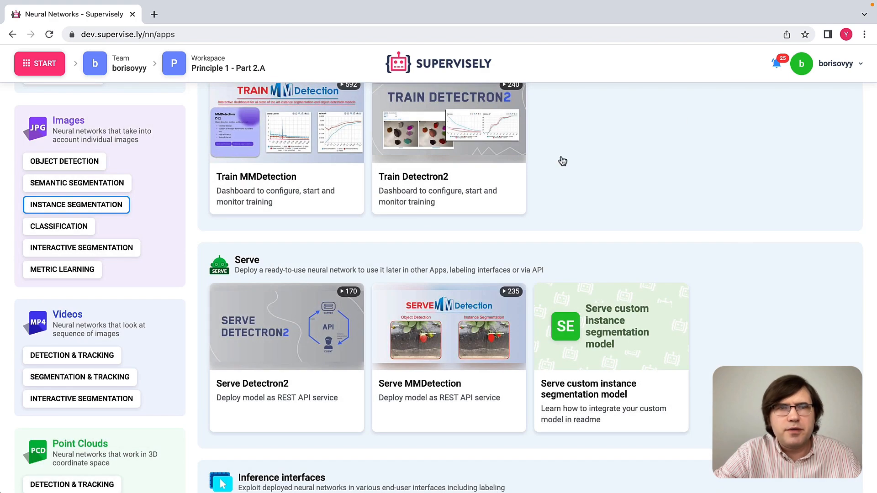
Open the advanced launch settings of Serve MMDetection from the object detection apps for images.
{"action": "left_click", "coordinate": [84, 163]}
{"action": "scroll", "coordinate": [239, 228], "scroll_direction": "up", "scroll_amount": 1}
{"action": "scroll", "coordinate": [238, 229], "scroll_direction": "up", "scroll_amount": 1}
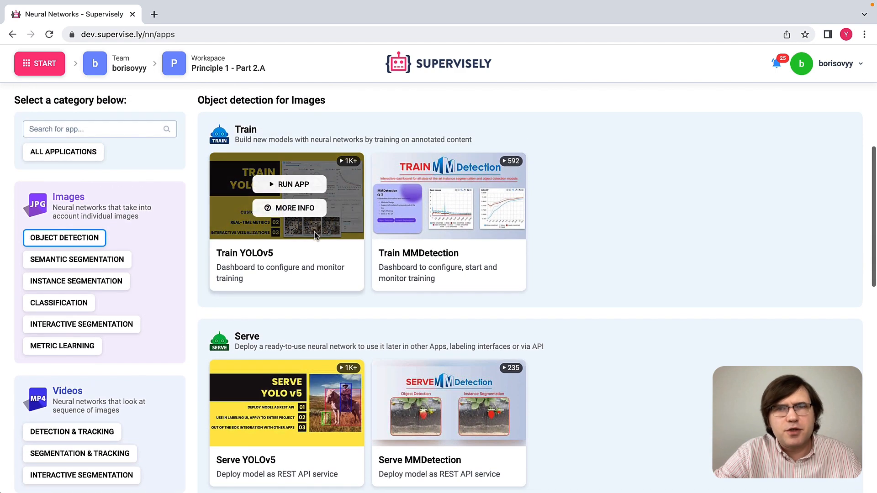
{"action": "mouse_move", "coordinate": [431, 180]}
{"action": "scroll", "coordinate": [408, 260], "scroll_direction": "down", "scroll_amount": 2}
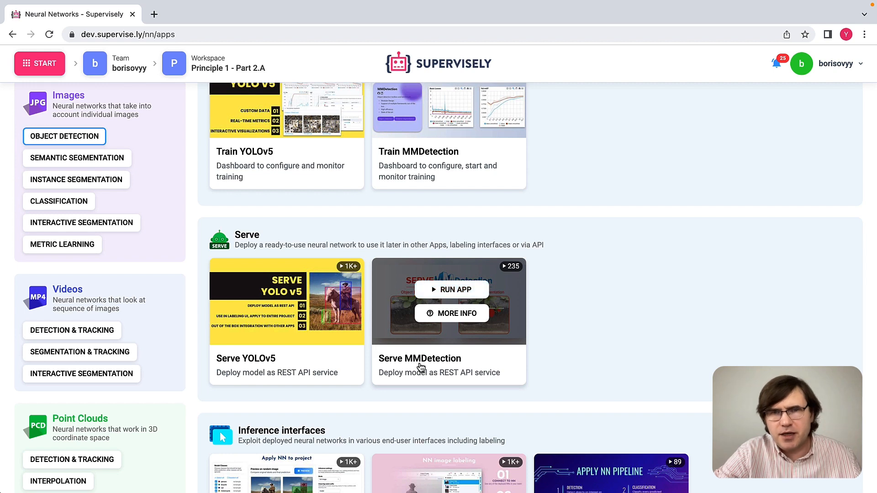
{"action": "left_click", "coordinate": [467, 297]}
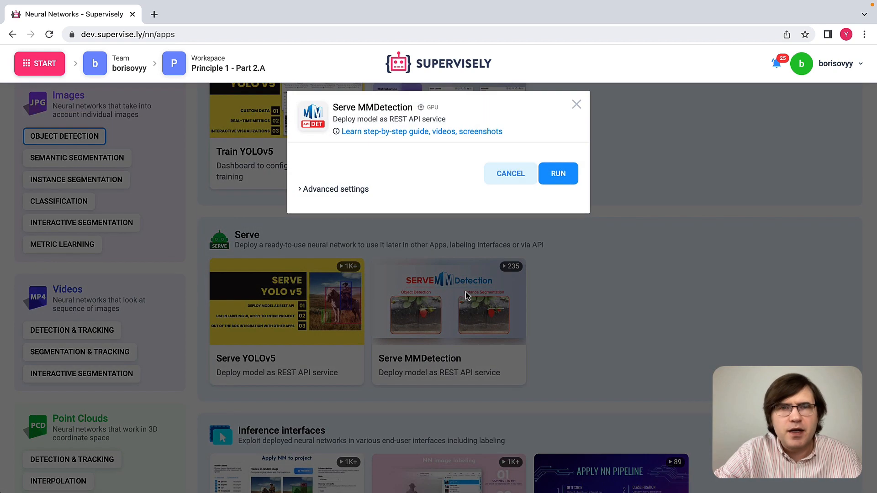
{"action": "left_click", "coordinate": [360, 191]}
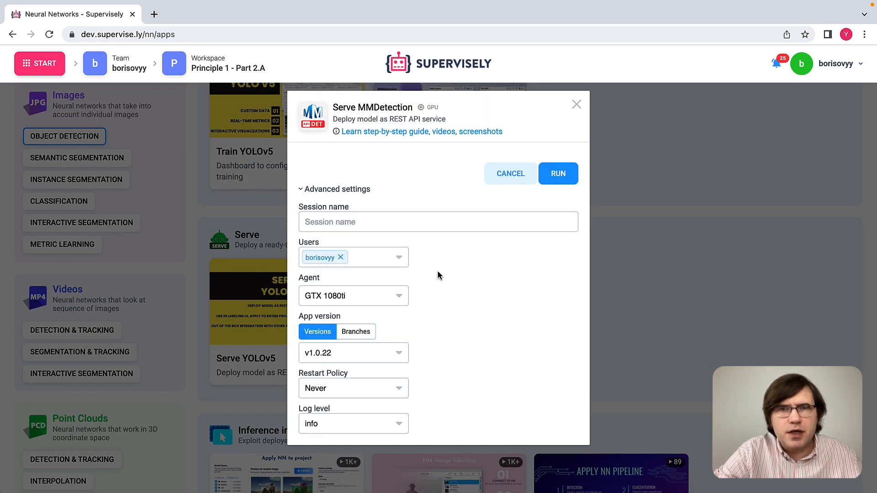
Assign the Serve MMDetection session to the agent Machine with GPU 2 and run it.
{"action": "left_click", "coordinate": [349, 304]}
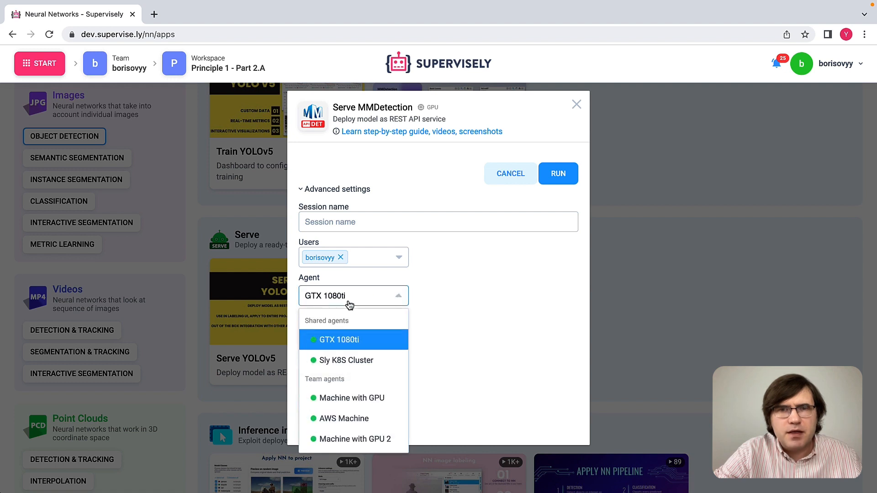
{"action": "left_click", "coordinate": [352, 440]}
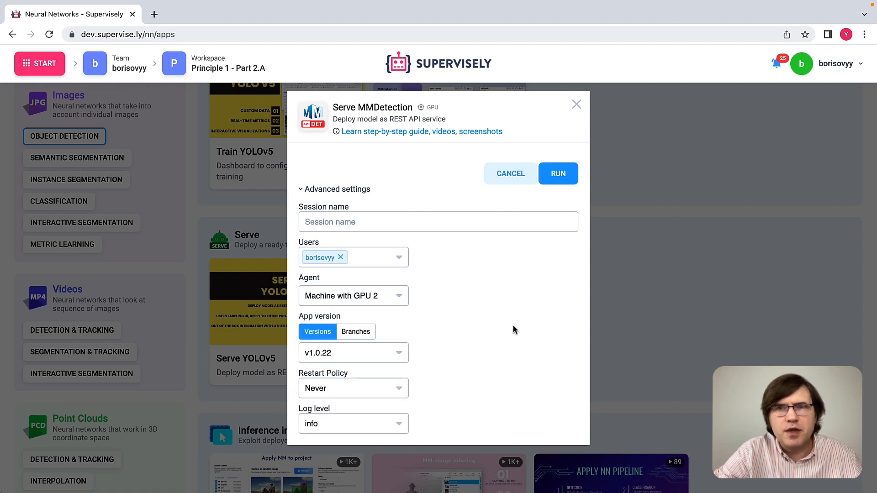
{"action": "left_click", "coordinate": [564, 173]}
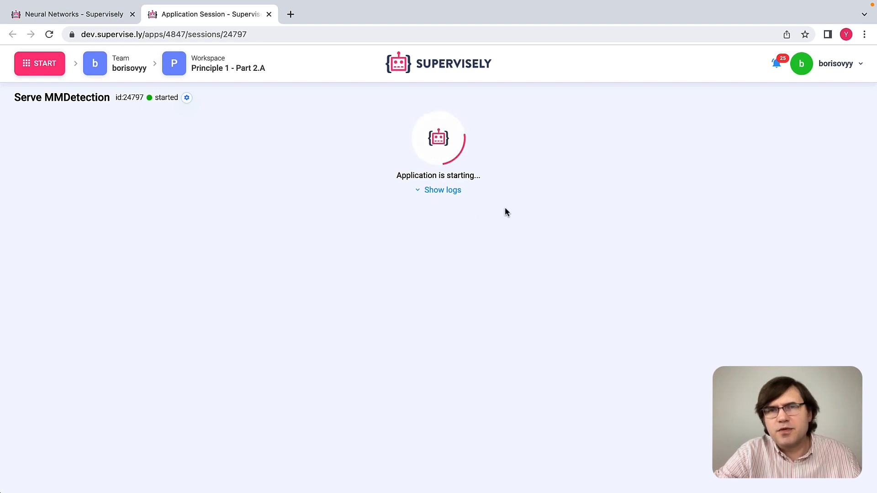
Review the startup log of the Serve MMDetection session and close it.
{"action": "left_click", "coordinate": [457, 191]}
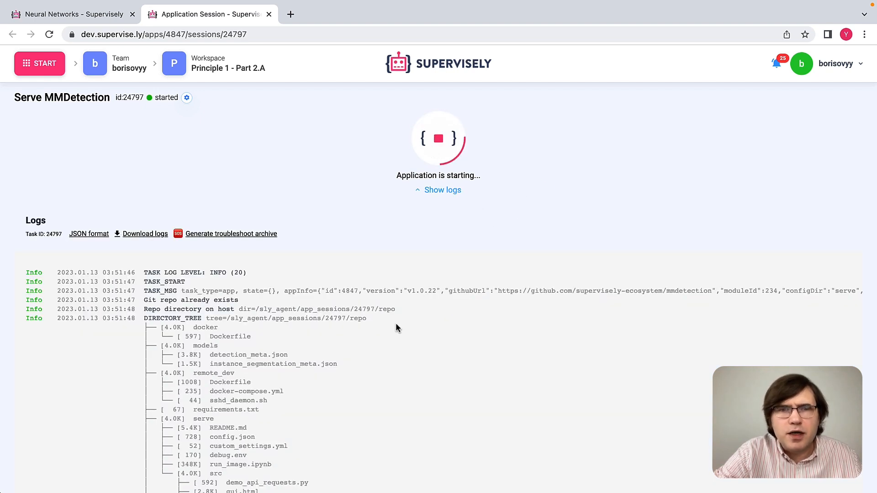
{"action": "scroll", "coordinate": [395, 327], "scroll_direction": "down", "scroll_amount": 10}
{"action": "scroll", "coordinate": [396, 322], "scroll_direction": "down", "scroll_amount": 1}
{"action": "scroll", "coordinate": [395, 322], "scroll_direction": "up", "scroll_amount": 1}
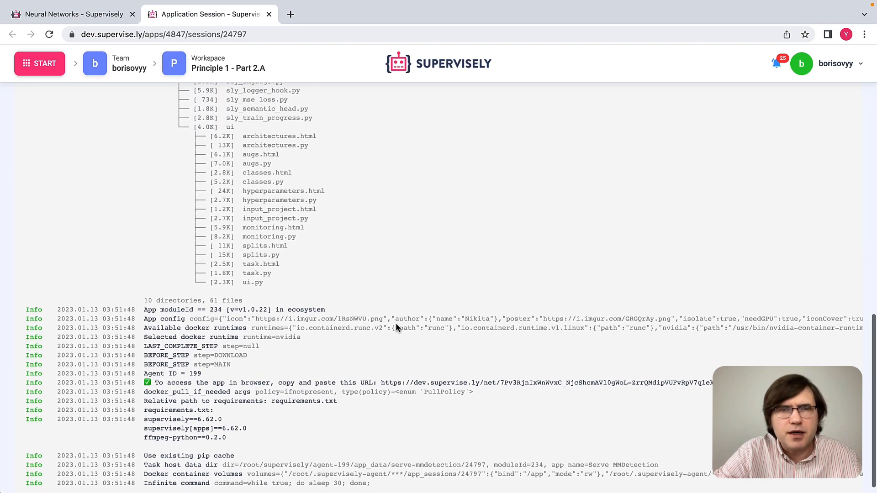
{"action": "scroll", "coordinate": [395, 322], "scroll_direction": "up", "scroll_amount": 15}
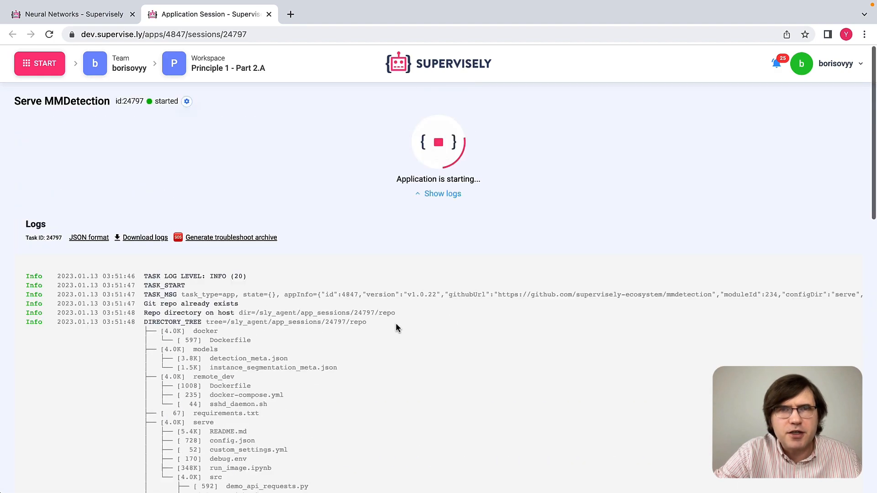
{"action": "left_click", "coordinate": [451, 190]}
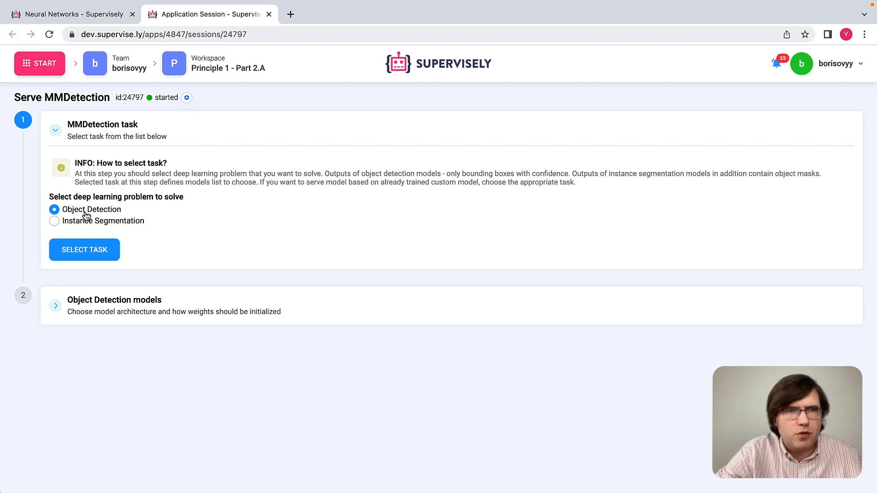
Select the Object Detection task and serve the pretrained TOOD model with checkpoint tood_r101_fpn_dconv_c3-c5_mstrain_2x_coco.
{"action": "left_click", "coordinate": [99, 251]}
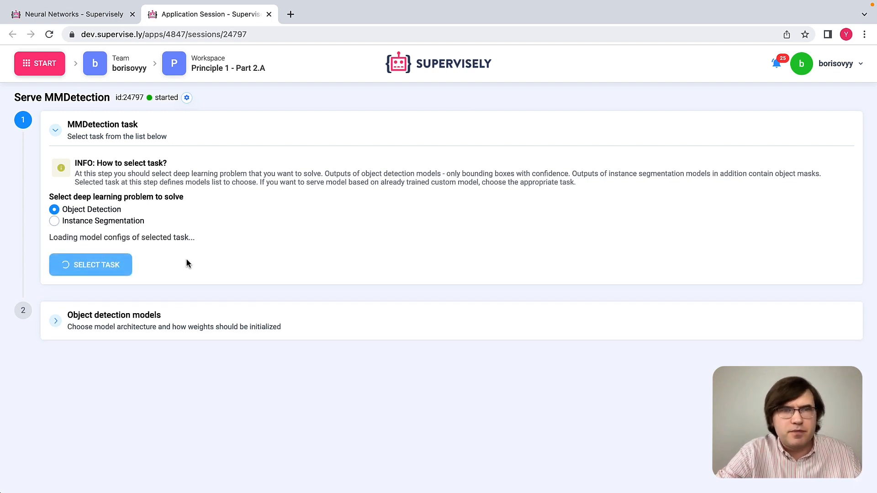
{"action": "scroll", "coordinate": [190, 264], "scroll_direction": "down", "scroll_amount": 4}
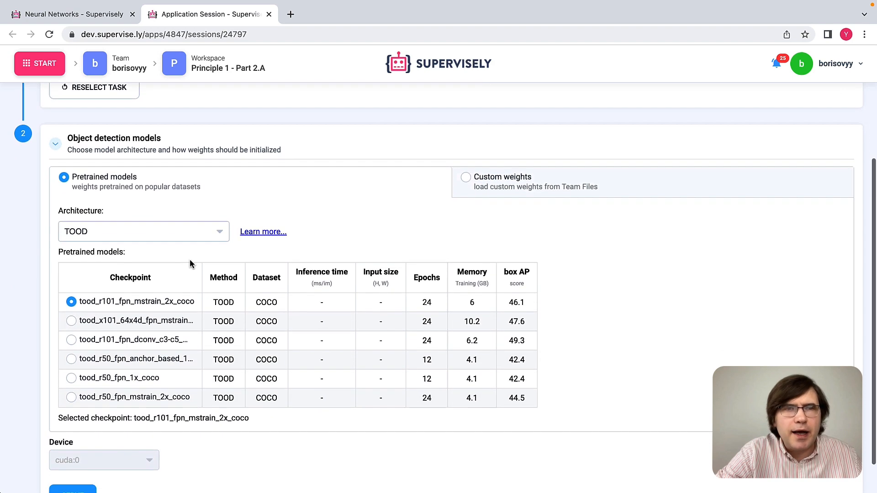
{"action": "left_click", "coordinate": [174, 237]}
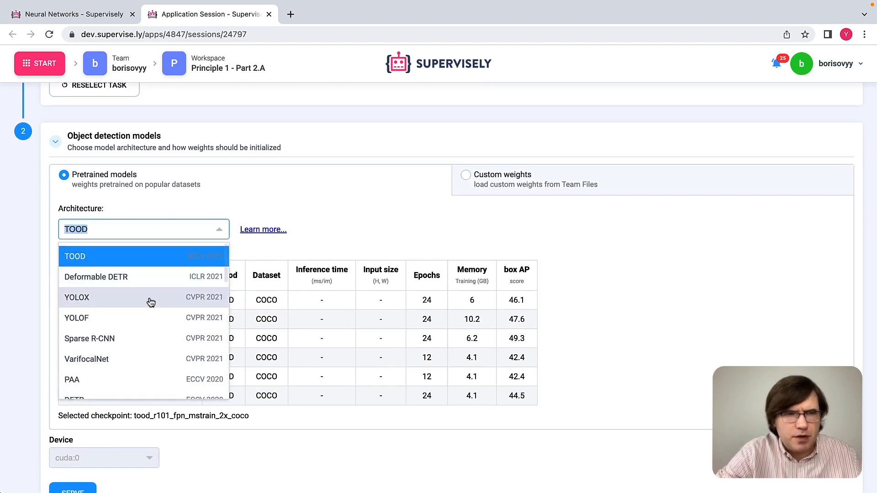
{"action": "scroll", "coordinate": [150, 302], "scroll_direction": "down", "scroll_amount": 5}
{"action": "scroll", "coordinate": [150, 302], "scroll_direction": "up", "scroll_amount": 5}
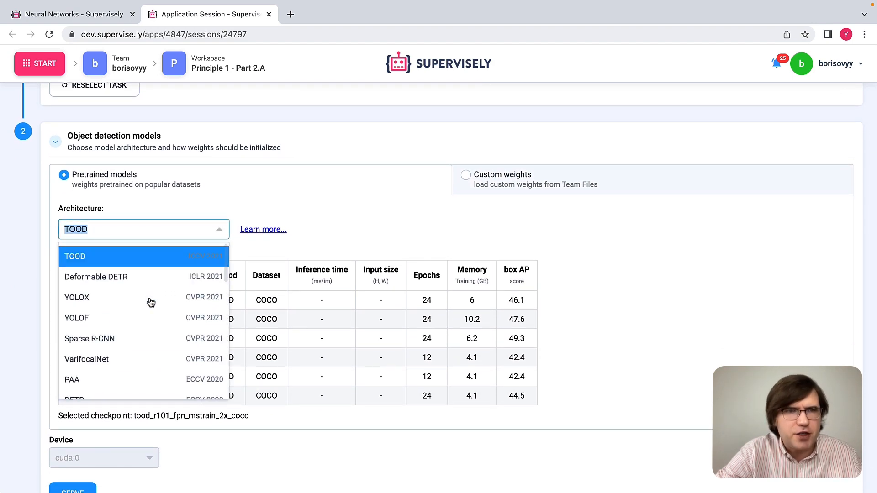
{"action": "left_click", "coordinate": [143, 257]}
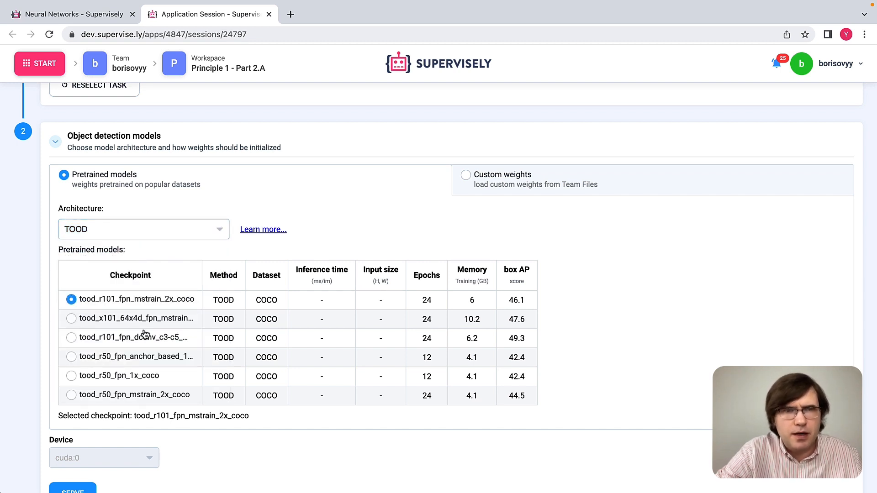
{"action": "left_click", "coordinate": [70, 338]}
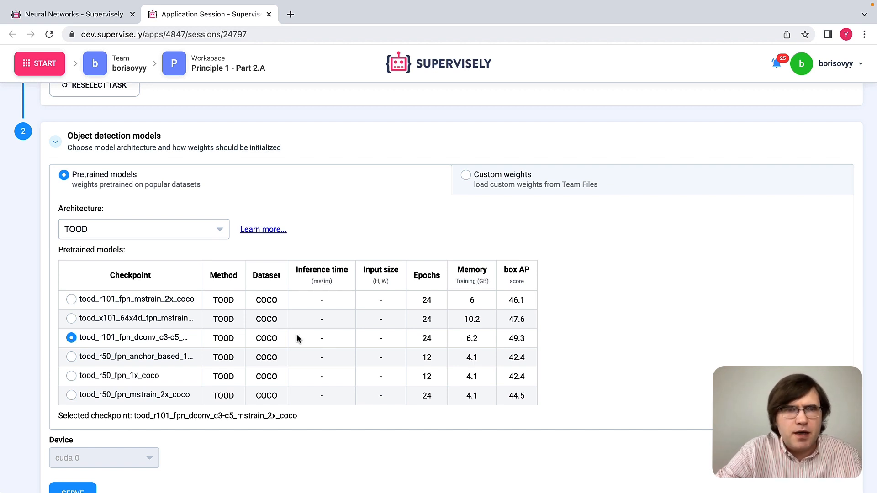
{"action": "scroll", "coordinate": [297, 338], "scroll_direction": "down", "scroll_amount": 1}
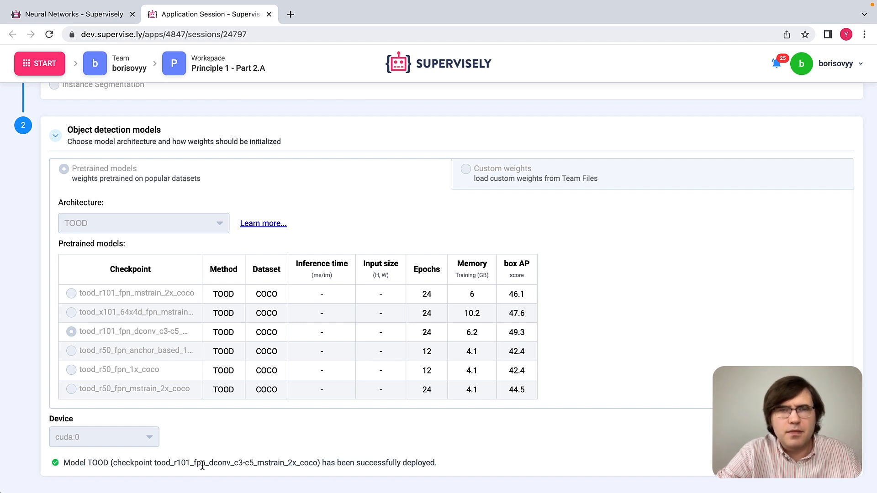
Open the workspace's app sessions and show only the running apps.
{"action": "left_click", "coordinate": [45, 67]}
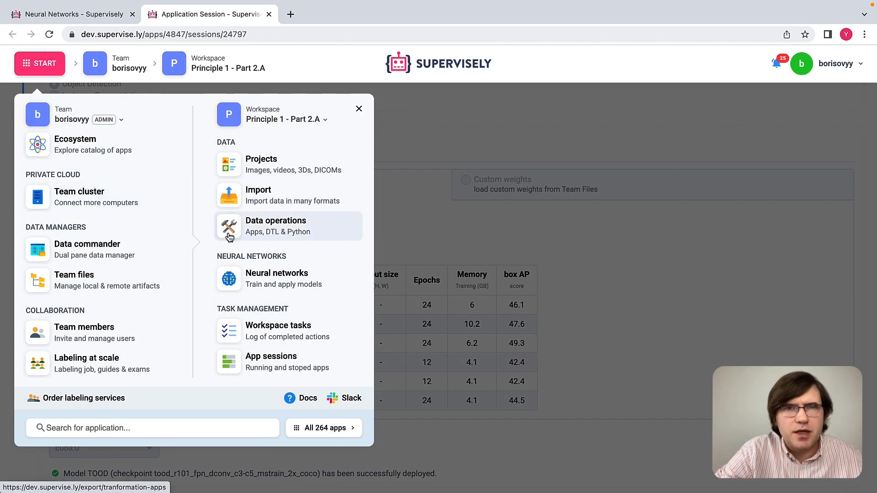
{"action": "left_click", "coordinate": [265, 365]}
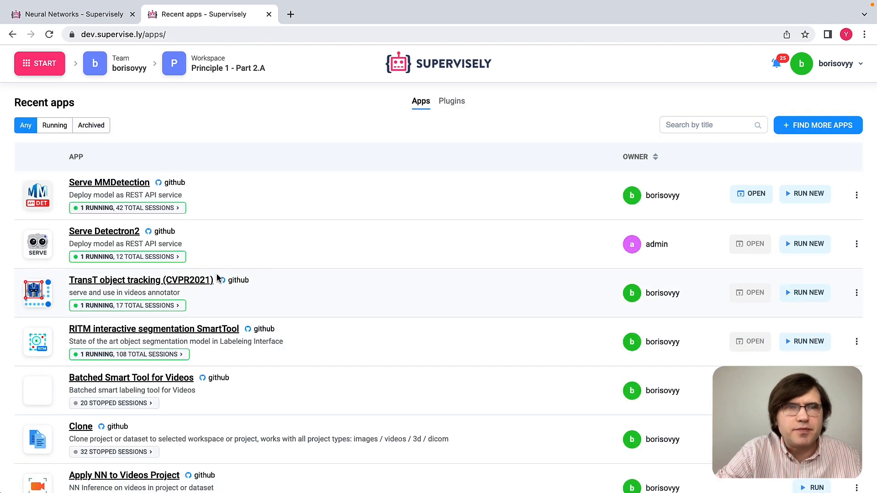
{"action": "left_click", "coordinate": [55, 128]}
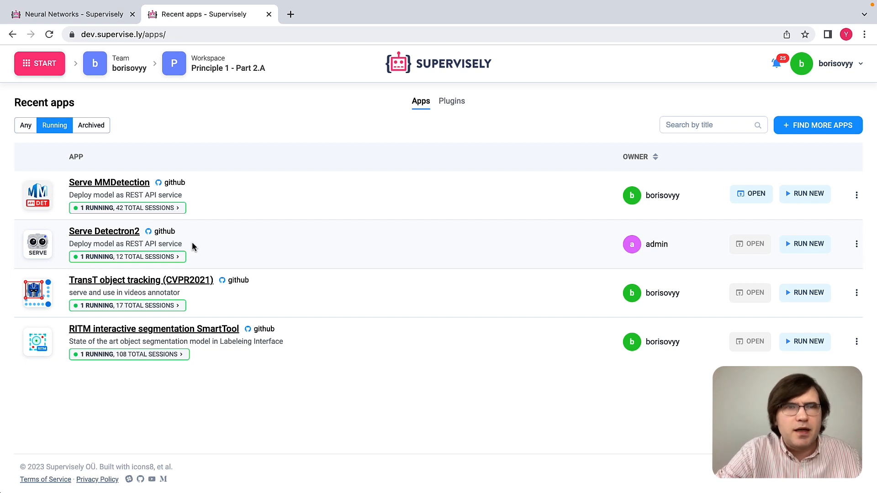
Check the agents of the running Serve MMDetection, Serve Detectron2, TransT object tracking and RITM SmartTool sessions.
{"action": "left_click", "coordinate": [170, 211]}
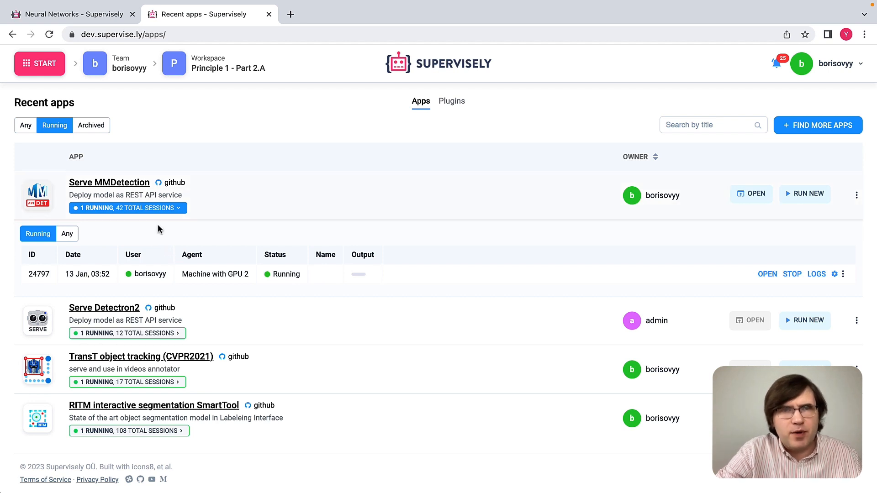
{"action": "left_click", "coordinate": [171, 337]}
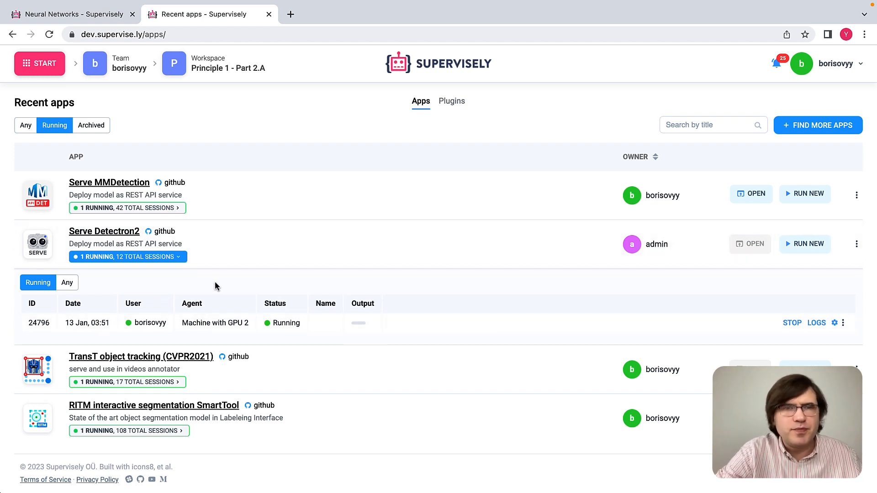
{"action": "left_click", "coordinate": [163, 385]}
{"action": "left_click", "coordinate": [167, 430]}
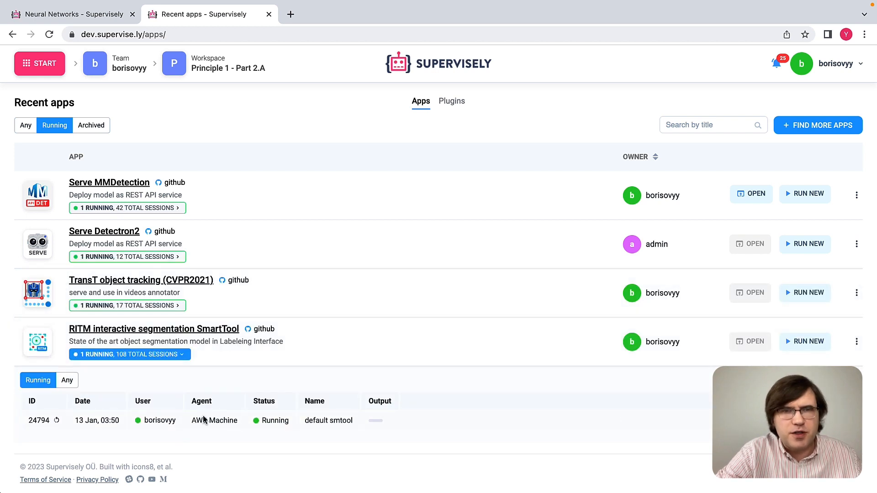